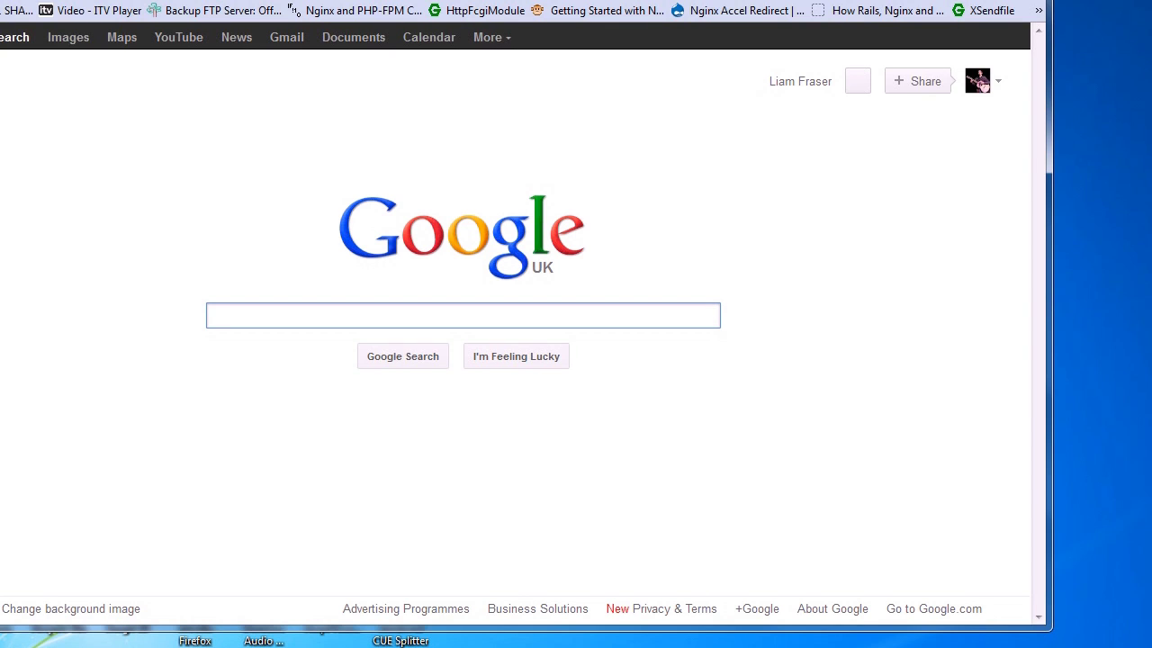
Step: Switch Firefox to full-screen mode on the Google home page
key(F11)
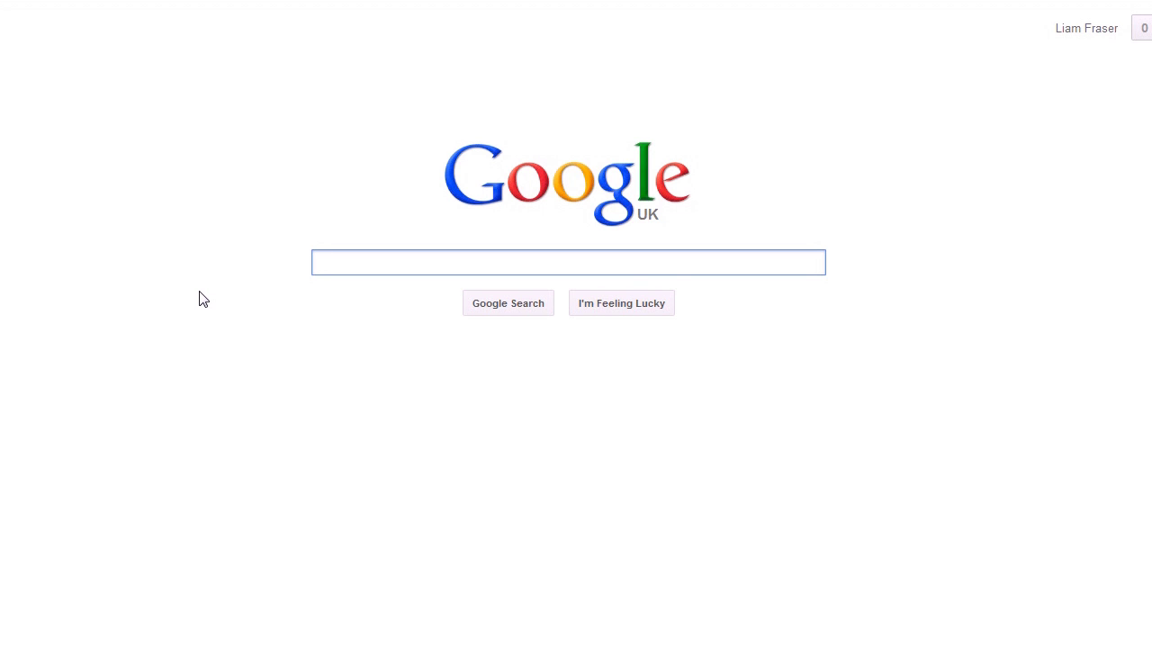
Step: Search Google for 'gparted' and reach the GParted Live CD/USB/PXE/HD installation page
text(gparted)
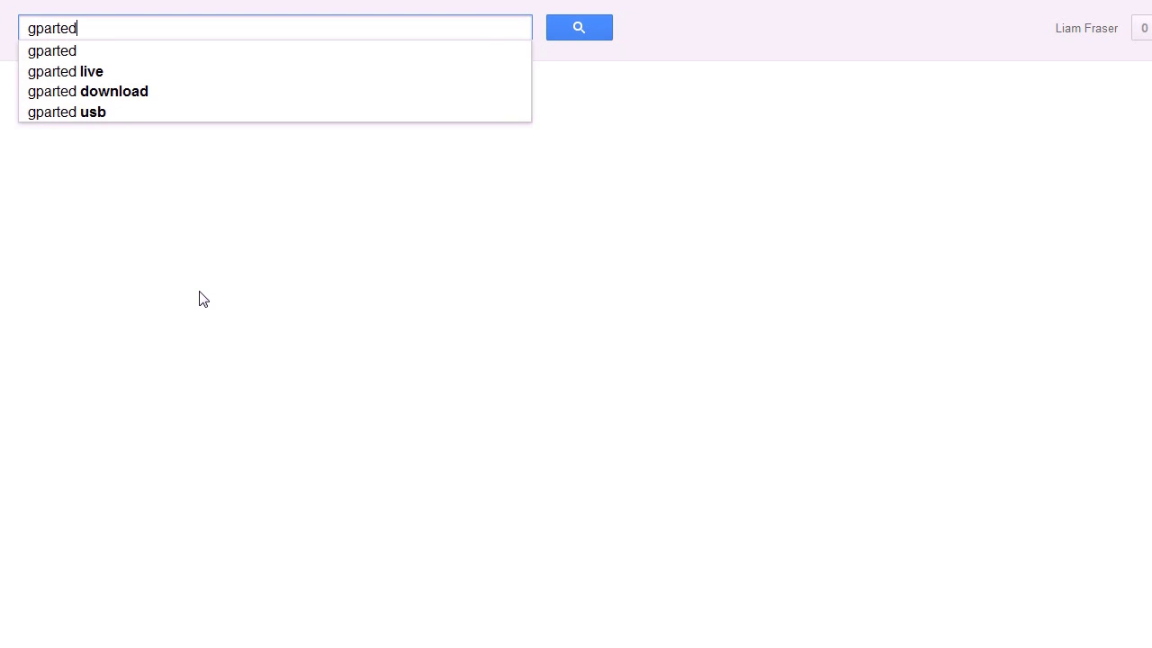
key(Return)
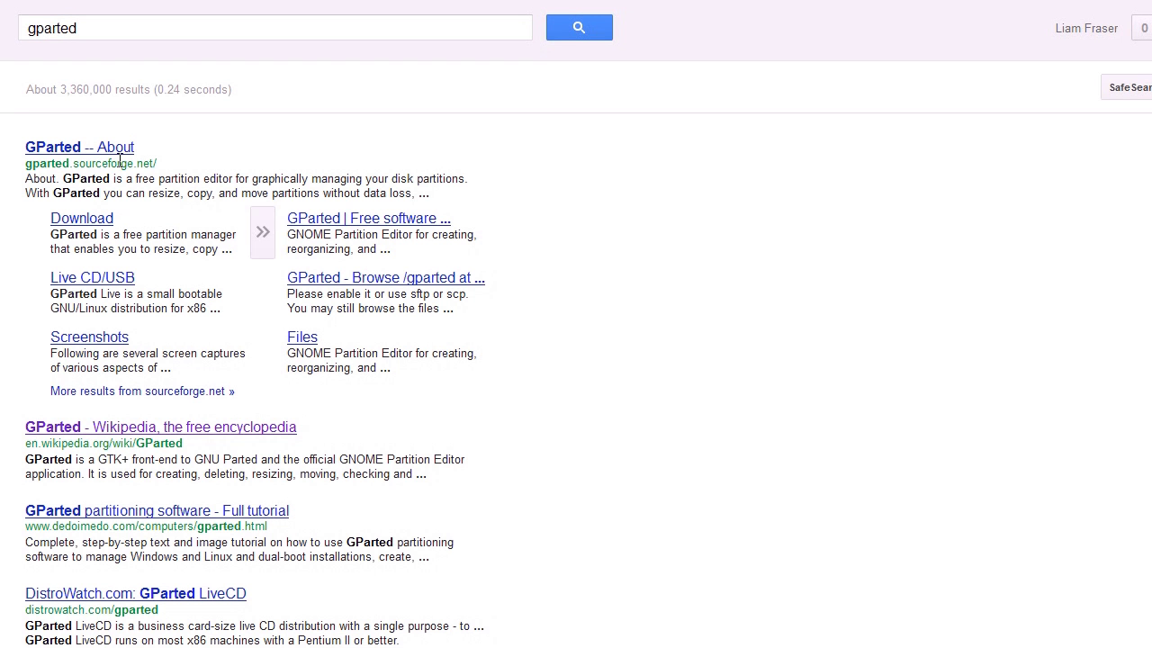
click(101, 151)
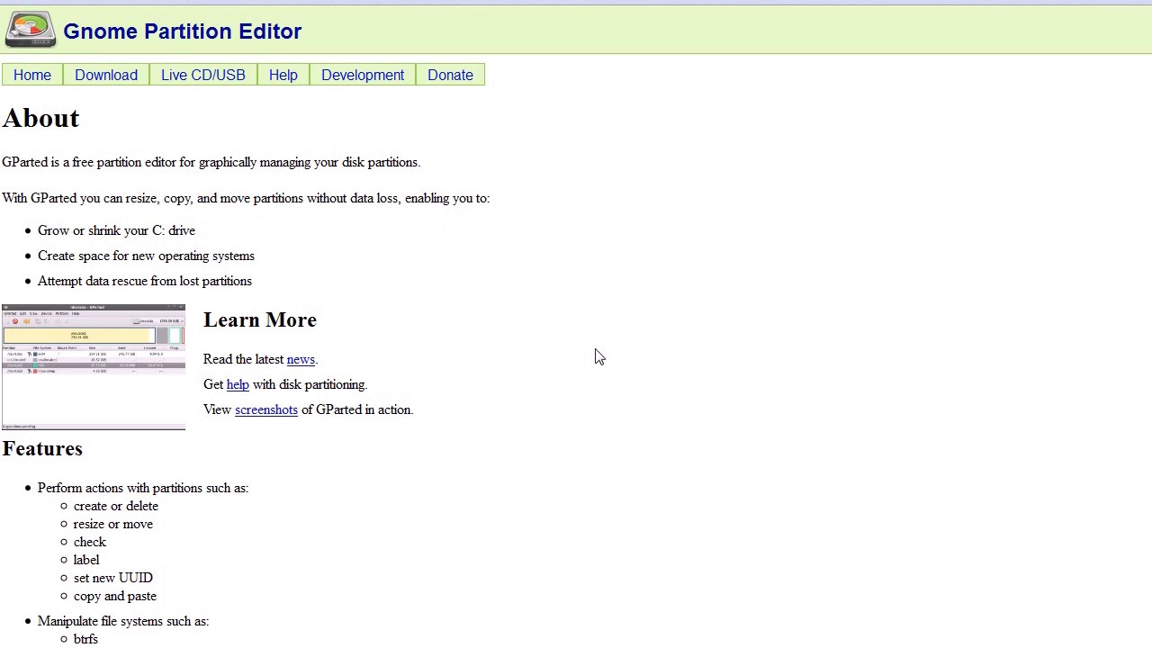
click(201, 84)
scroll(625, 376, down, 2)
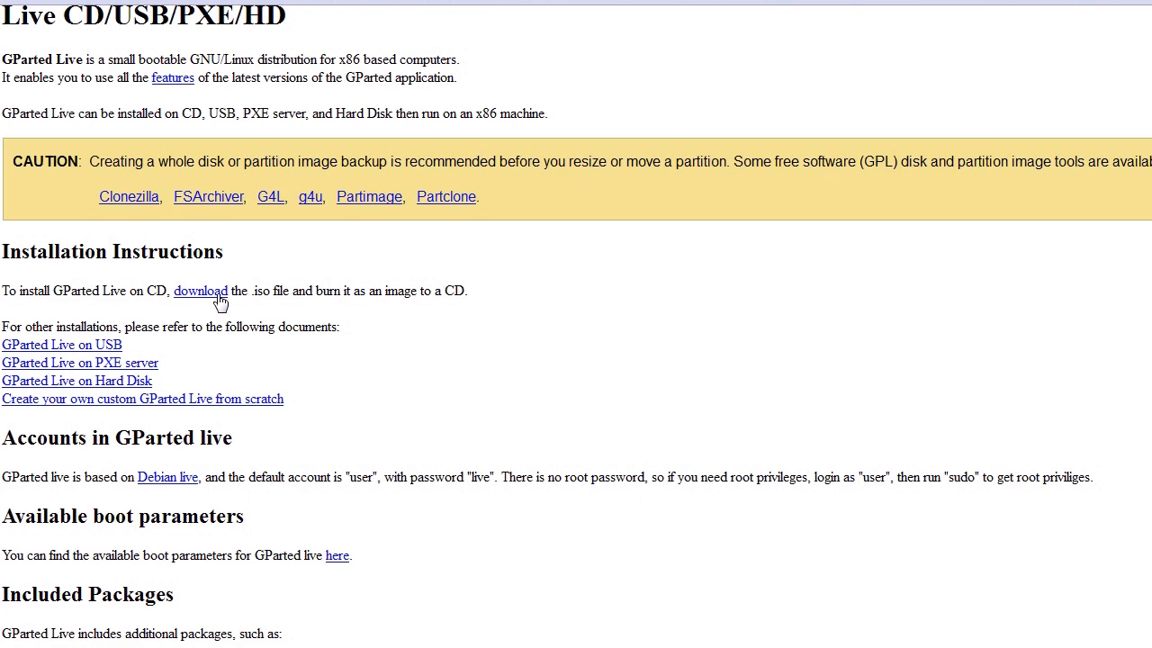
Step: Glance at the GParted Live on USB instructions, return, and open the Downloads page
click(105, 348)
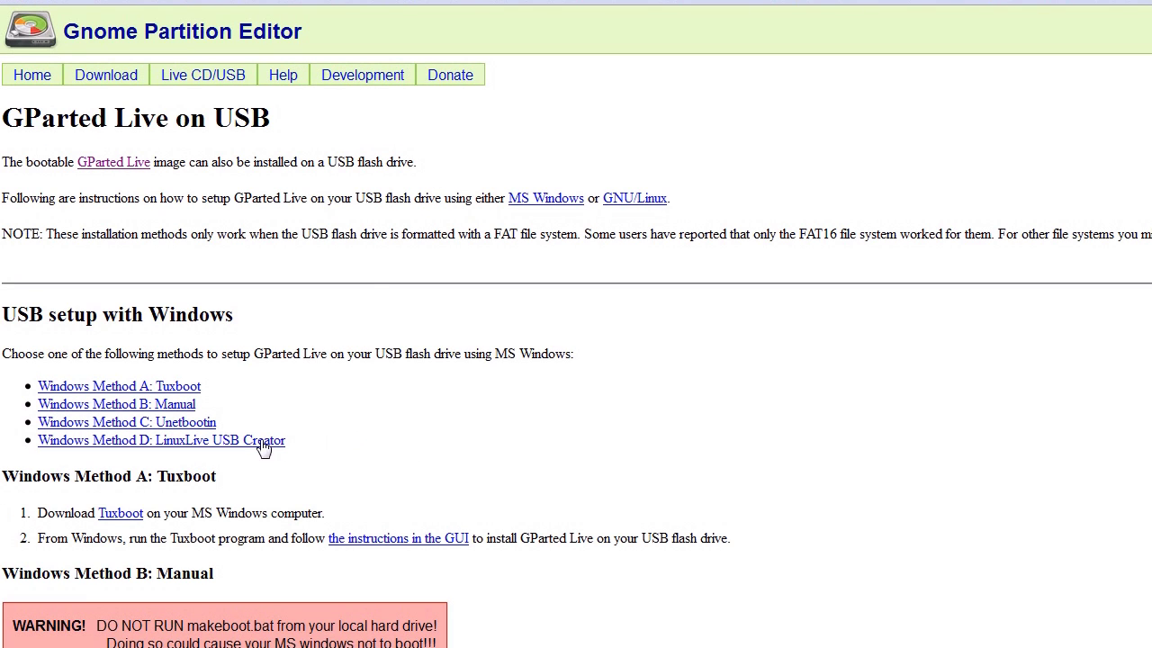
key(alt+Left)
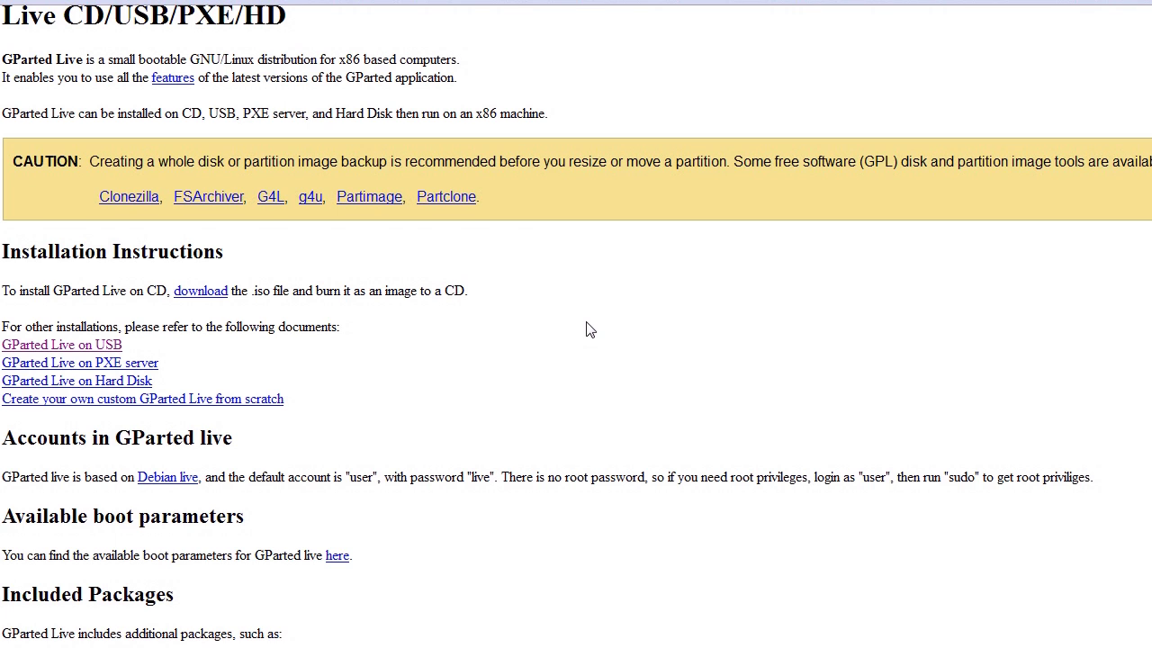
scroll(586, 329, up, 2)
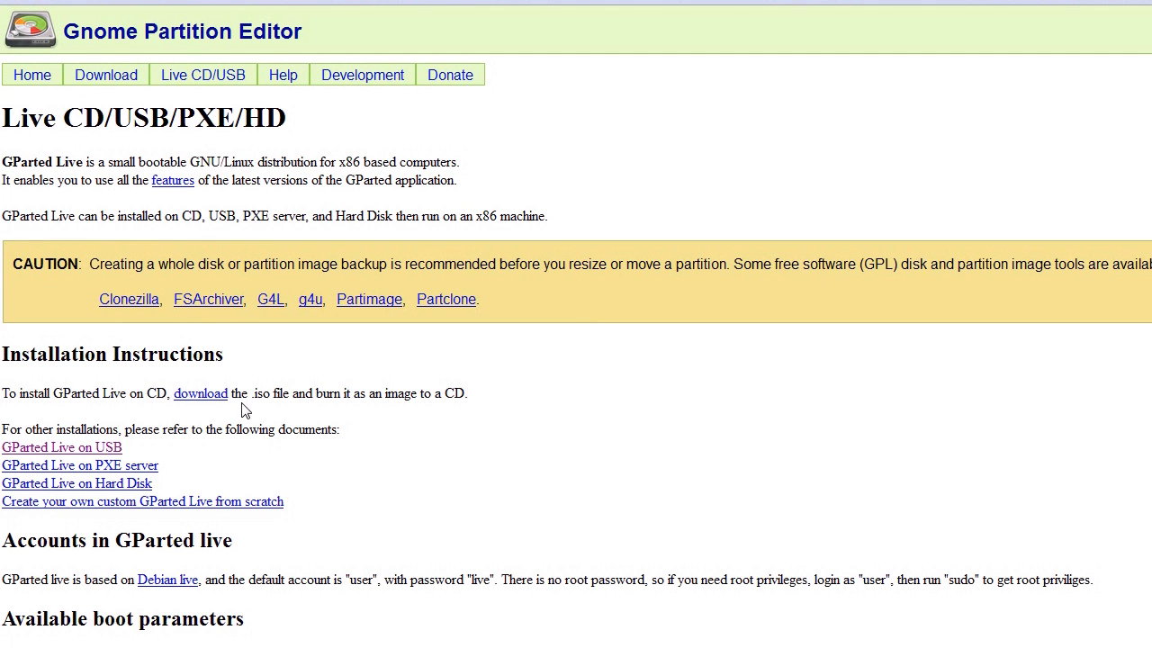
click(194, 396)
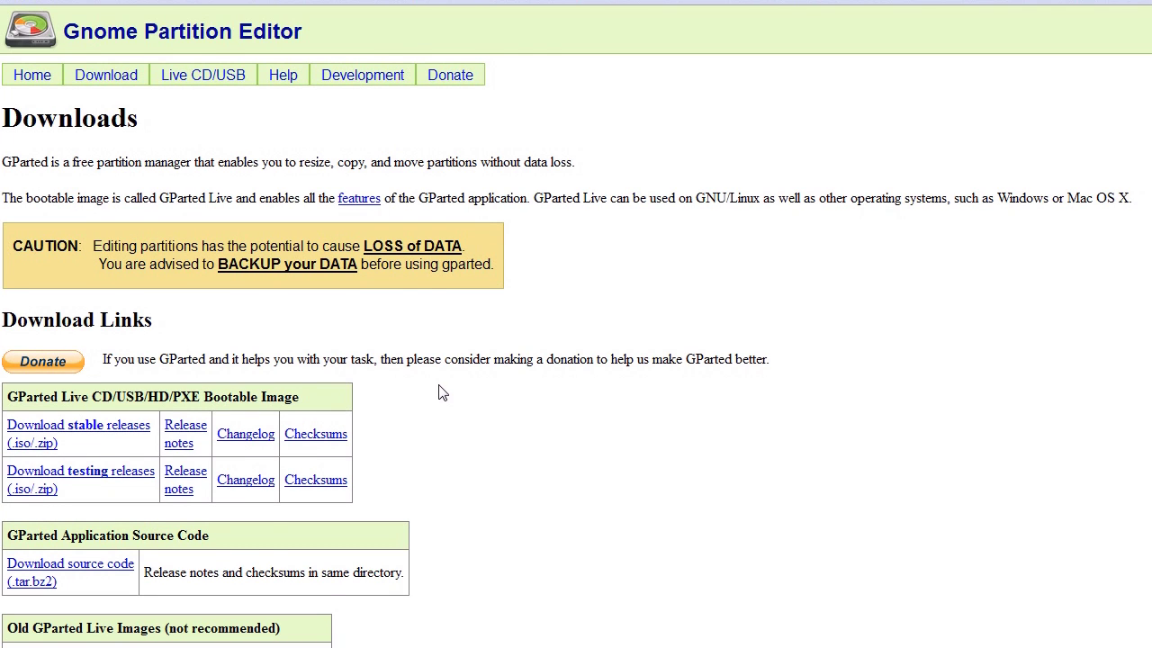
Step: Browse SourceForge's gparted-live-stable folder and start downloading gparted-live-0.12.0-2.iso
scroll(442, 392, down, 2)
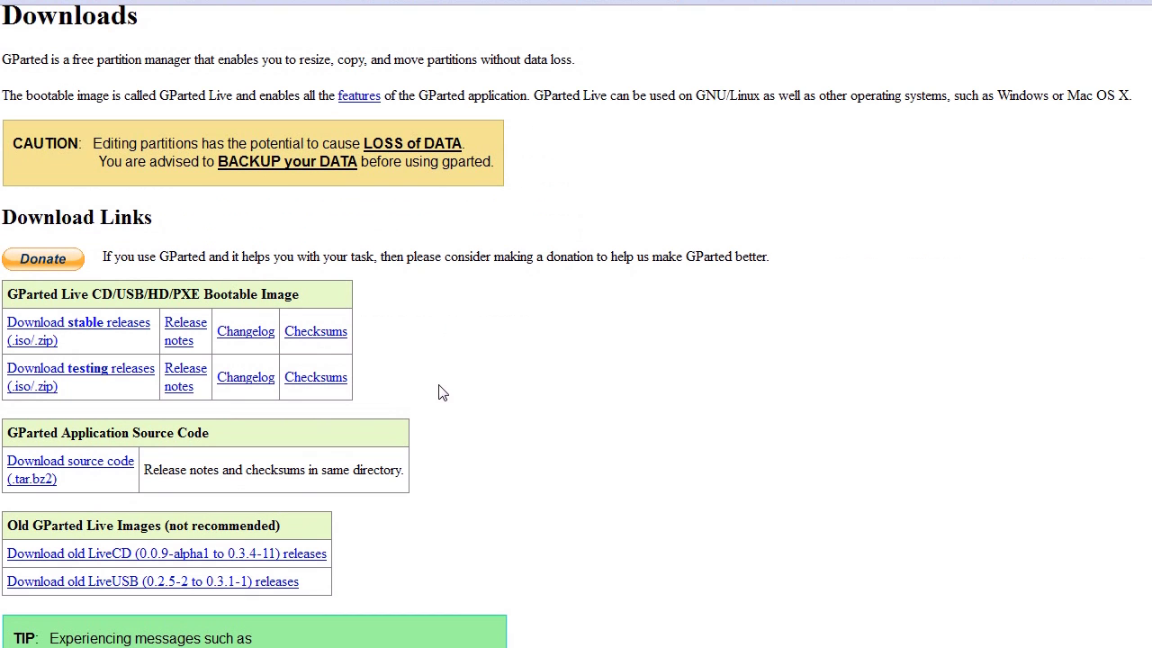
click(61, 333)
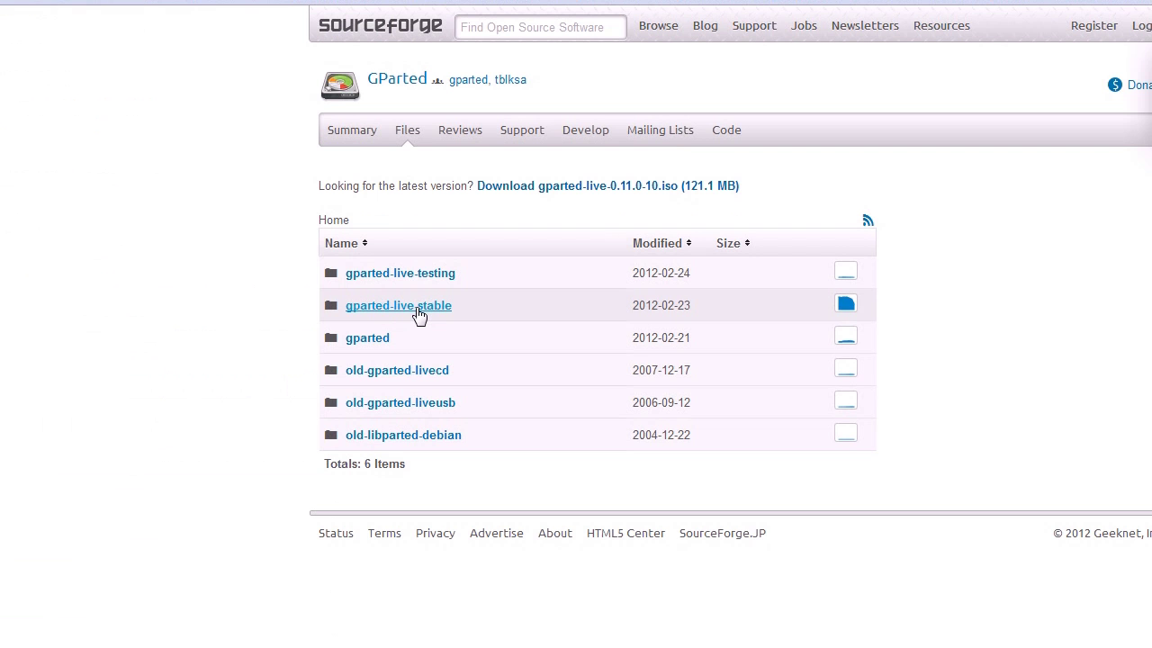
click(417, 310)
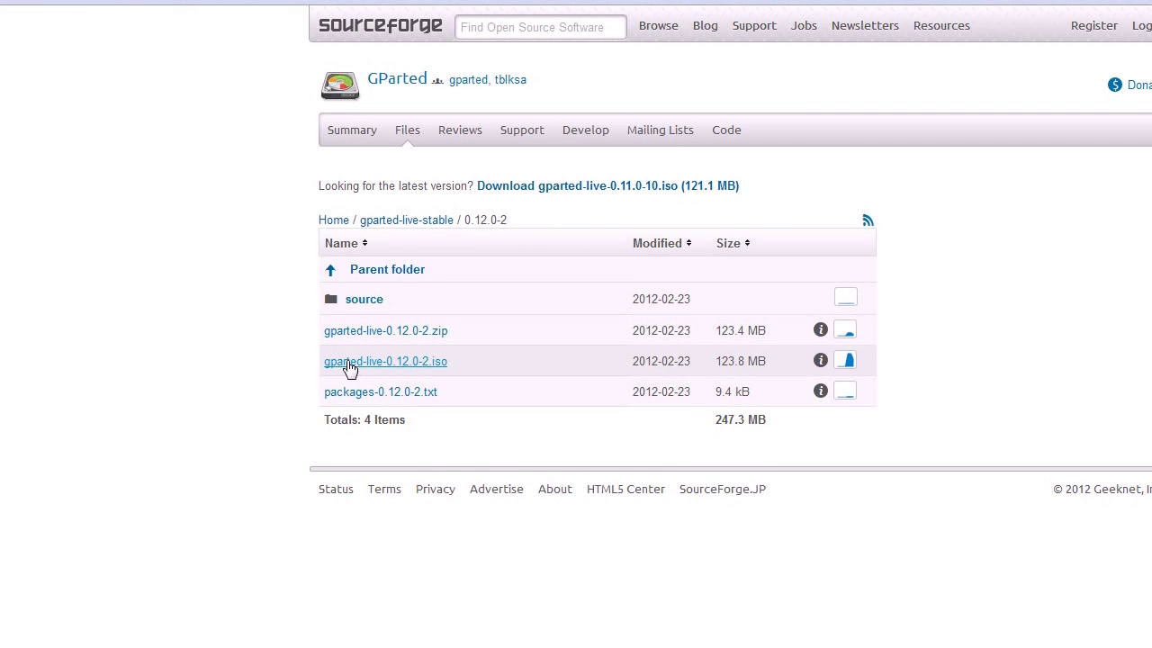
click(399, 373)
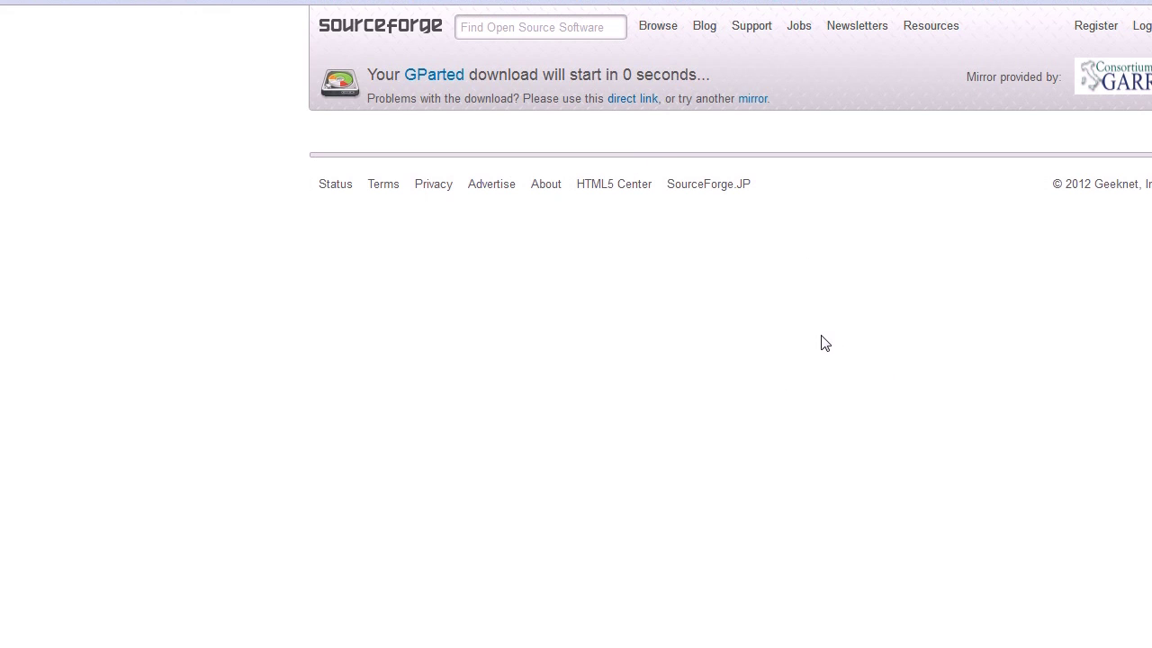
Step: Save the gparted-live-0.12.0-2.iso file to the Desktop
click(592, 432)
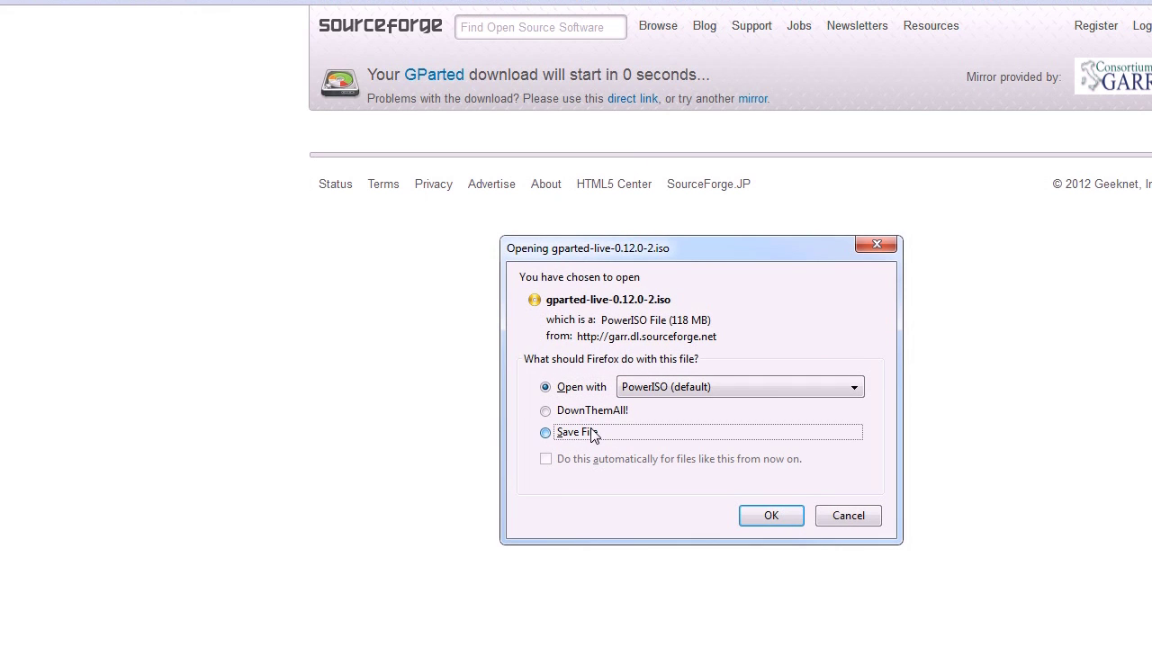
click(777, 510)
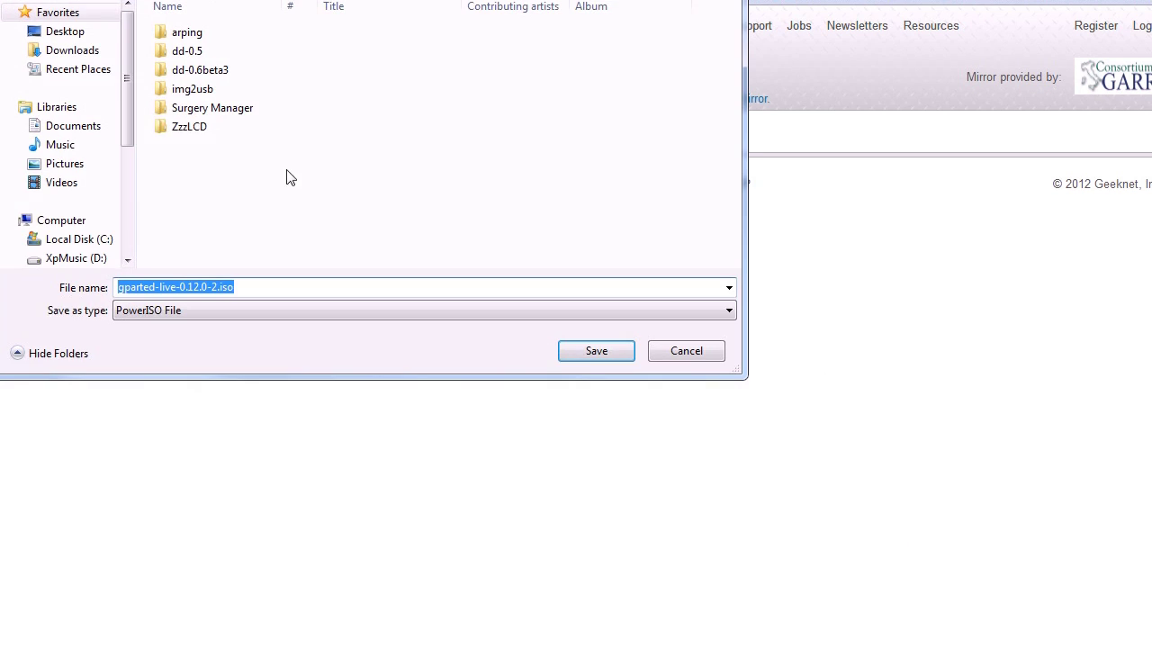
click(61, 31)
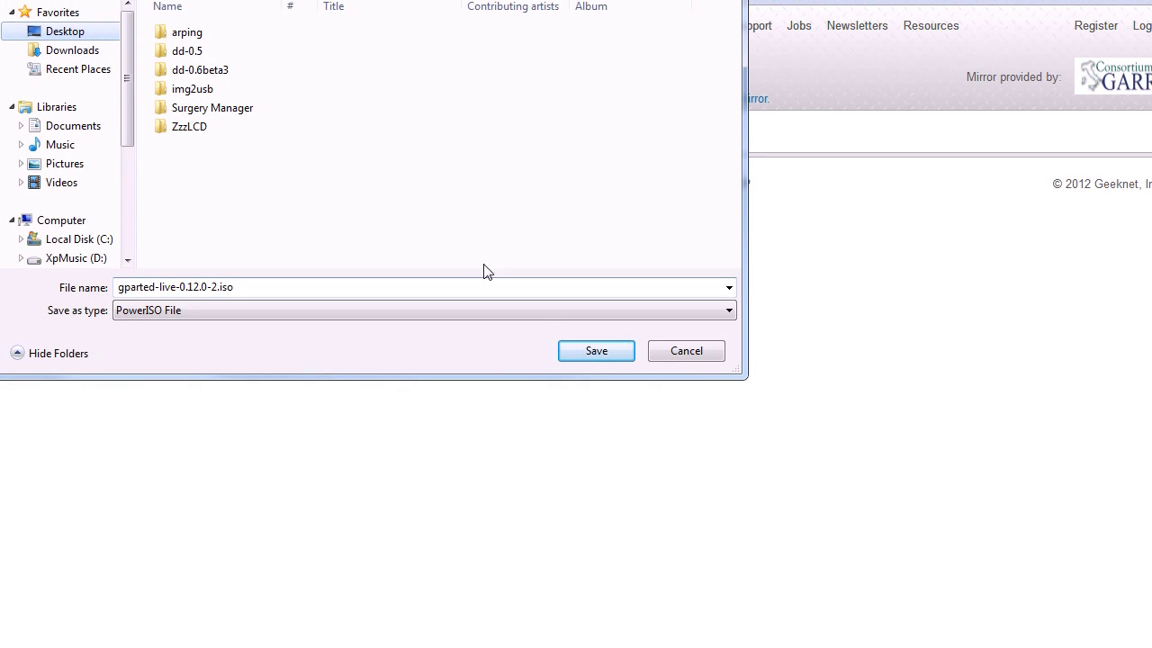
click(593, 356)
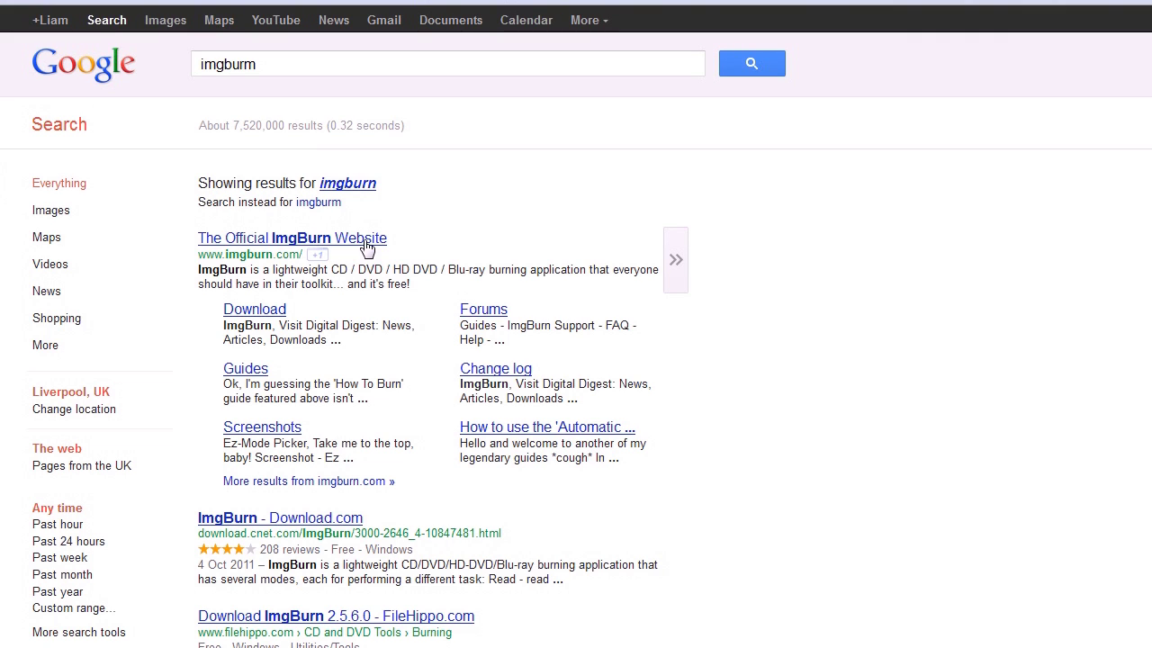
Step: Go to the official ImgBurn website and its Download page
click(367, 248)
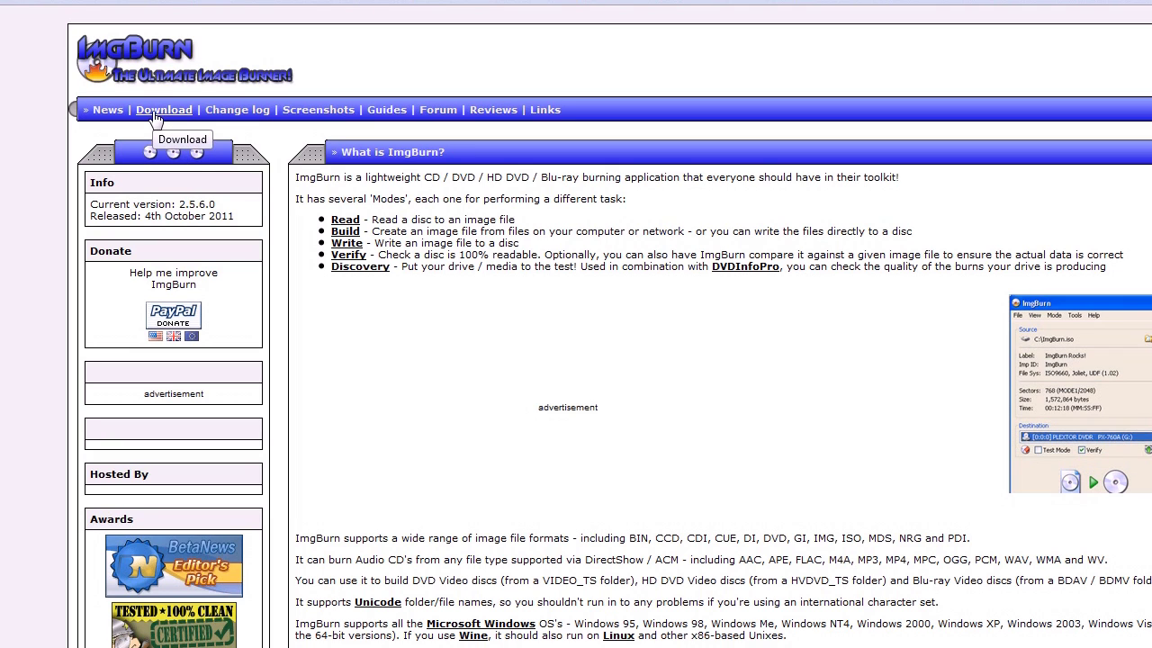
click(156, 118)
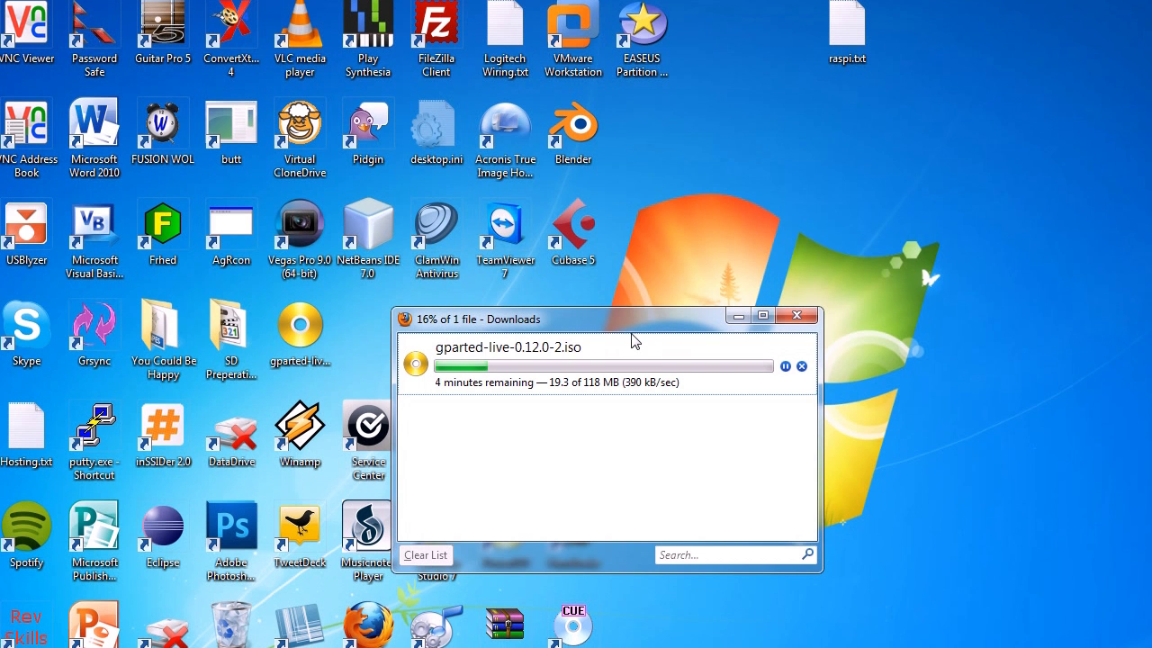
Step: Cancel the gparted-live-0.12.0-2.iso download at about 26% and close the Downloads window
drag(634, 336, 393, 242)
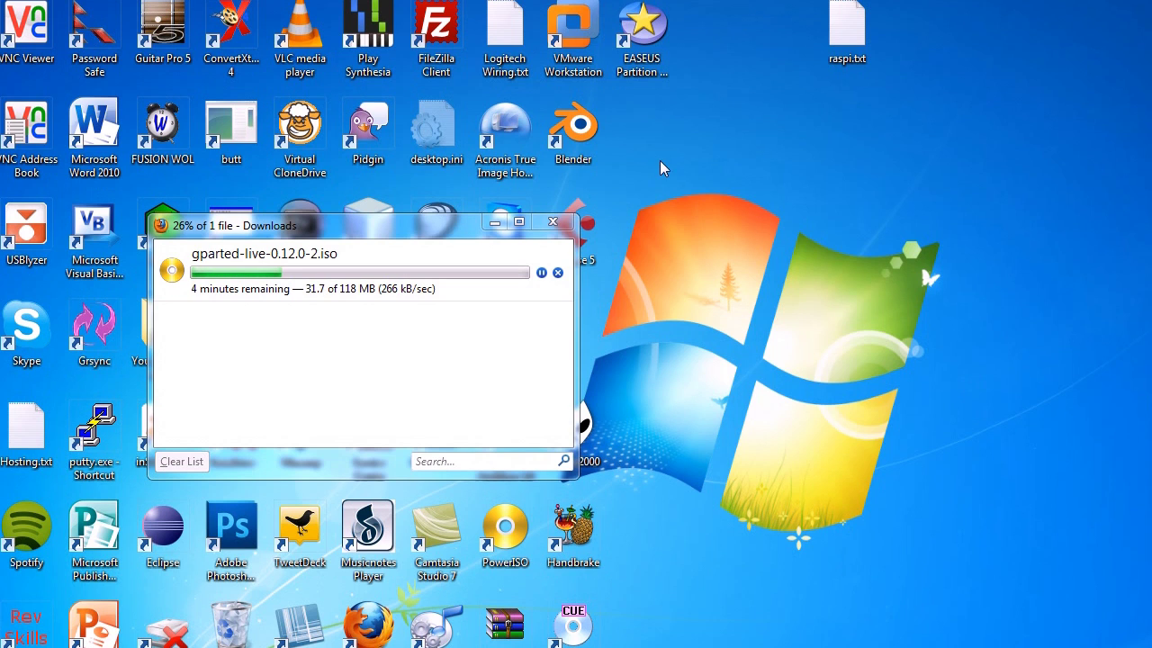
click(557, 272)
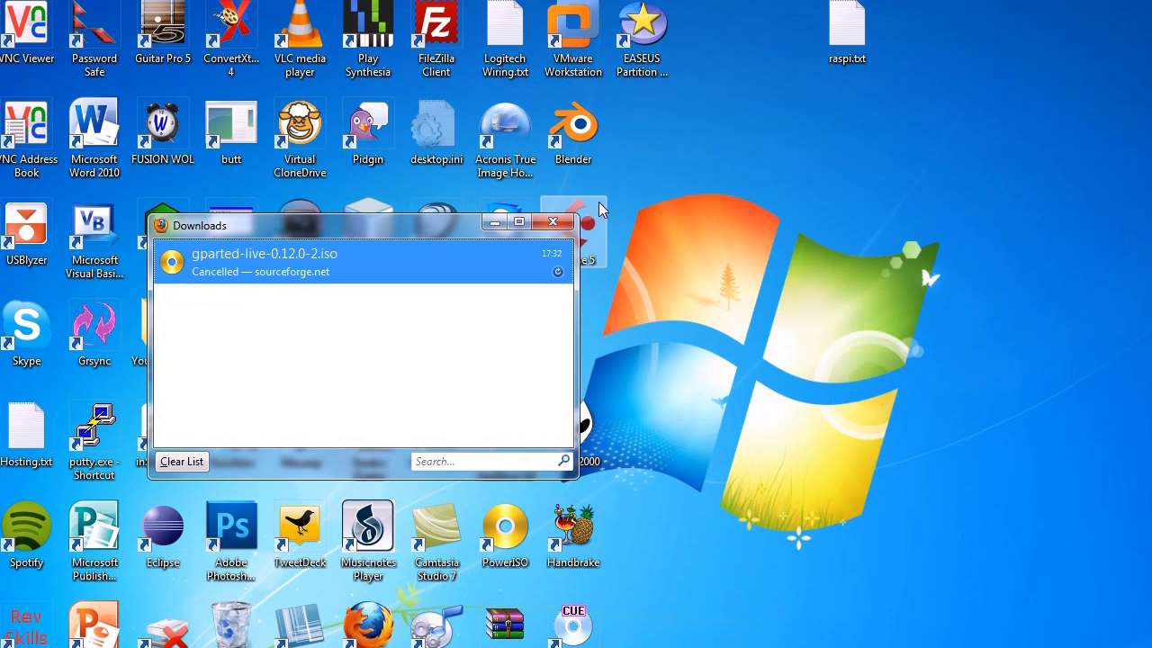
click(553, 222)
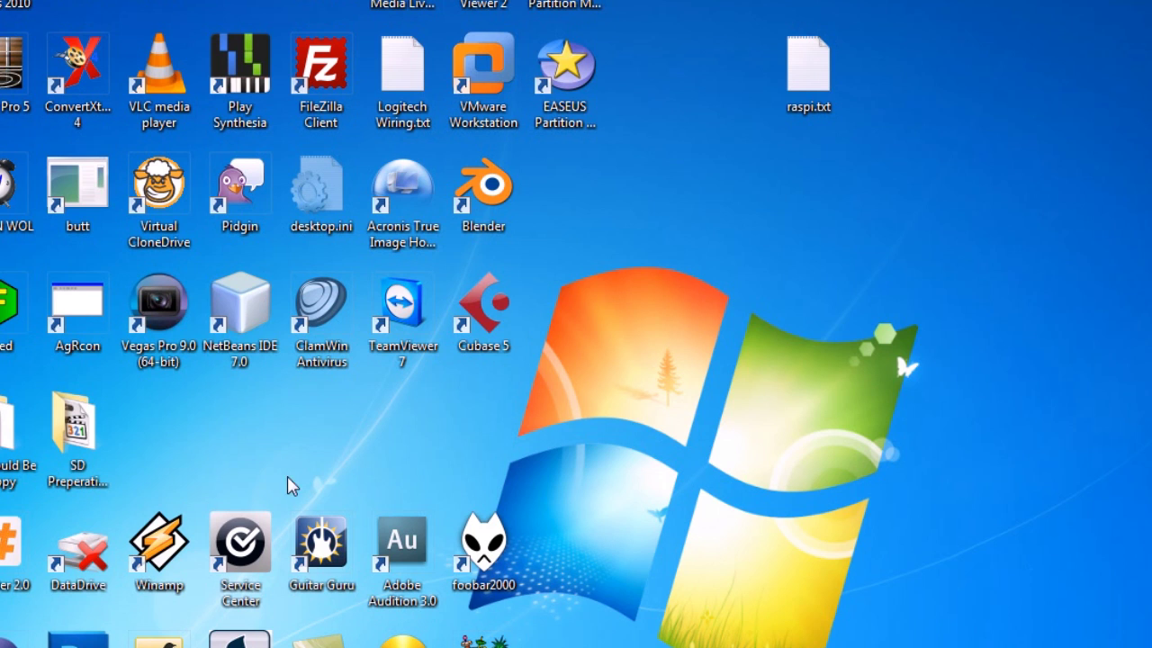
Step: Connect to the recently used remote computer with Remote Desktop Connection
key(super)
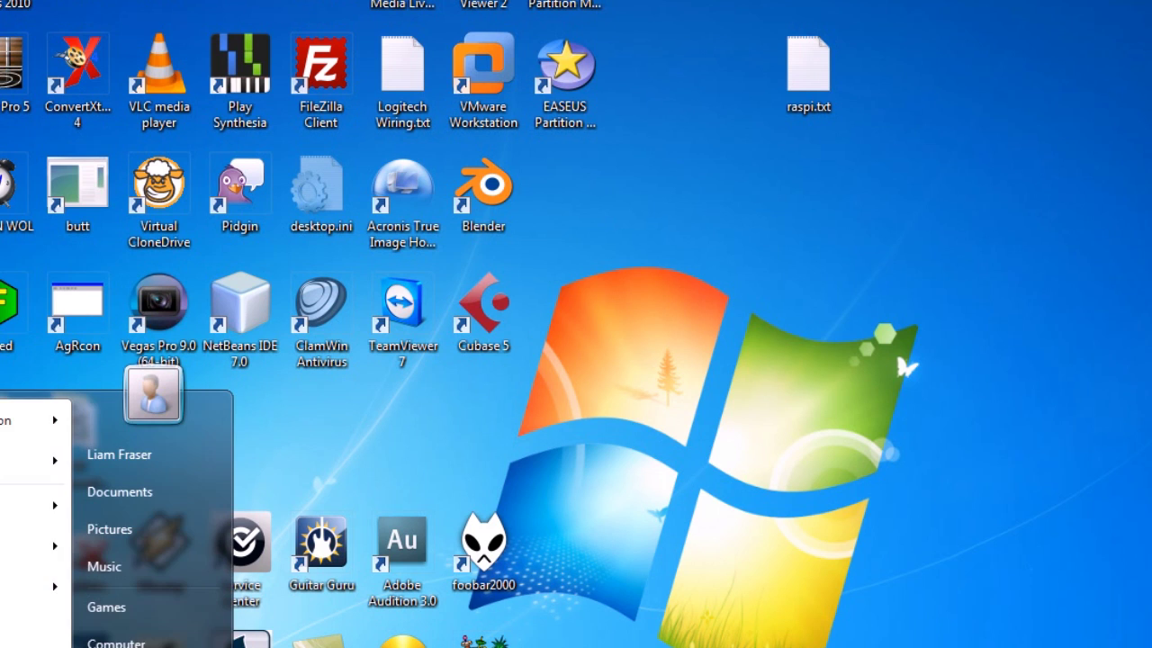
mouse_move(36, 419)
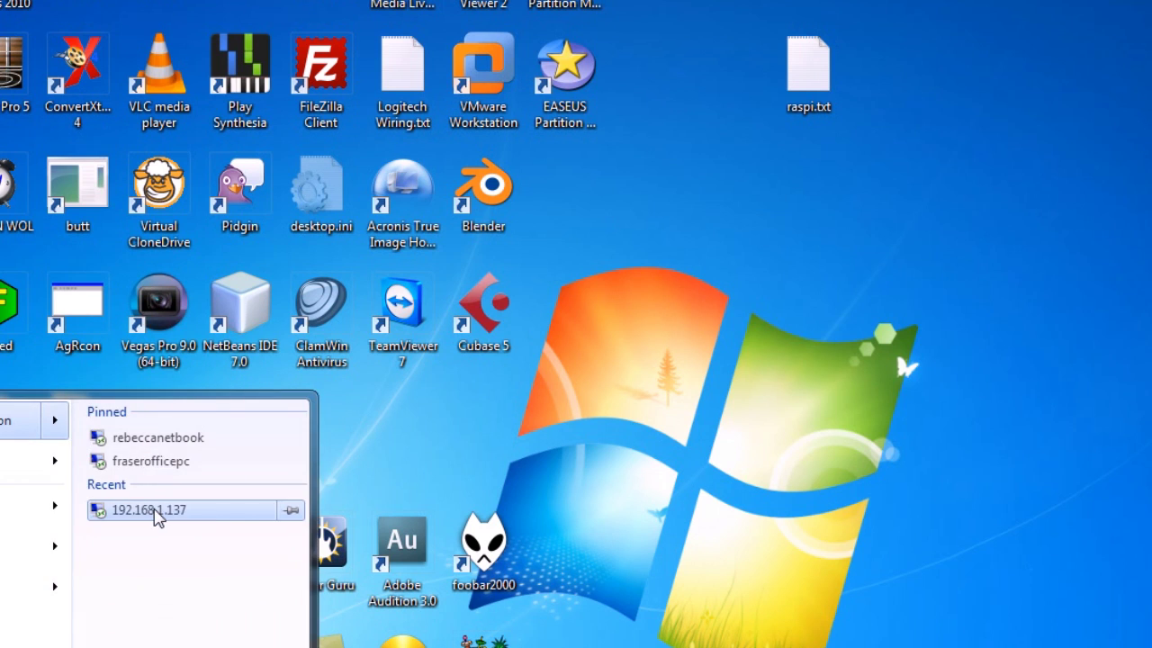
click(162, 511)
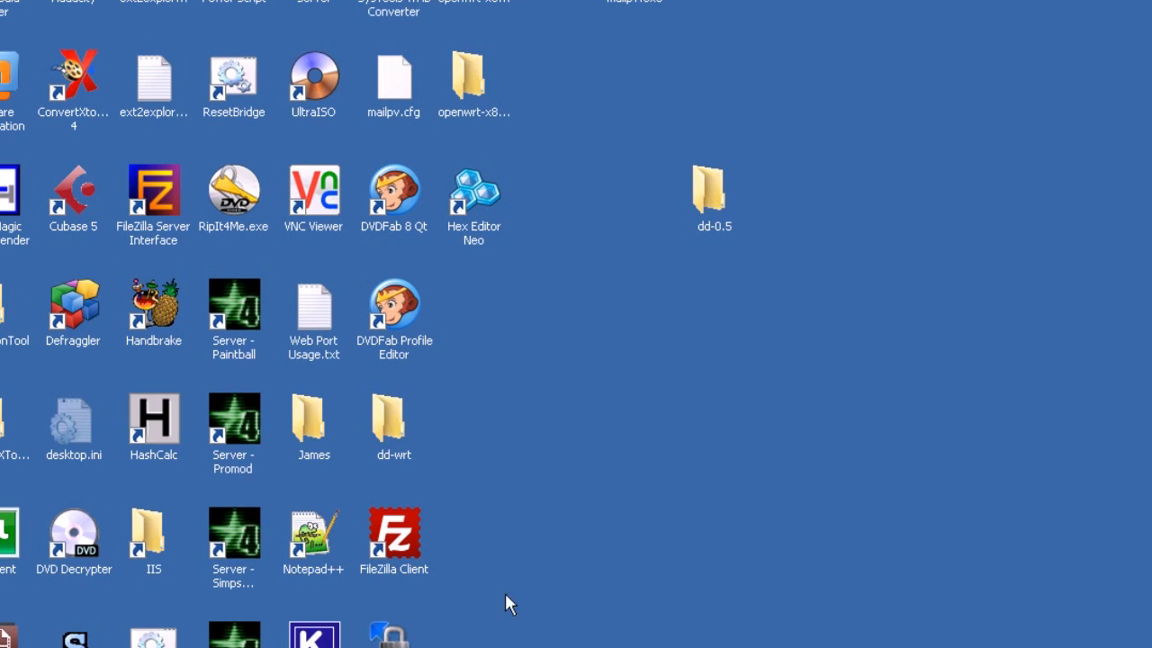
Step: Launch ImgBurn on the remote machine
key(super+e)
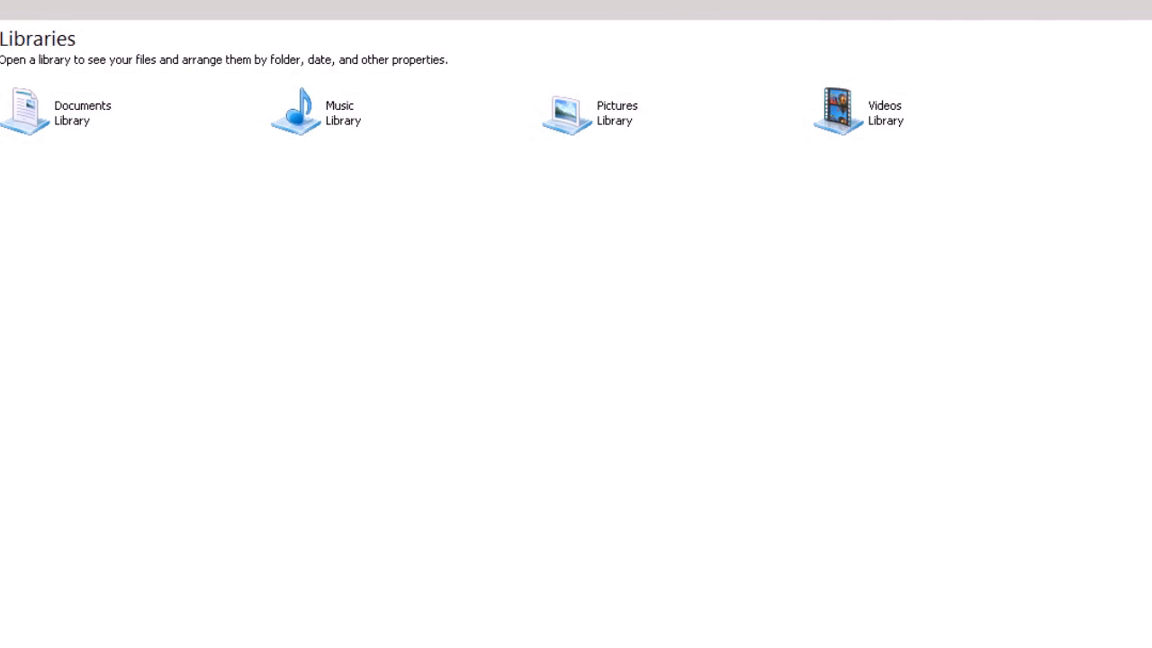
key(super)
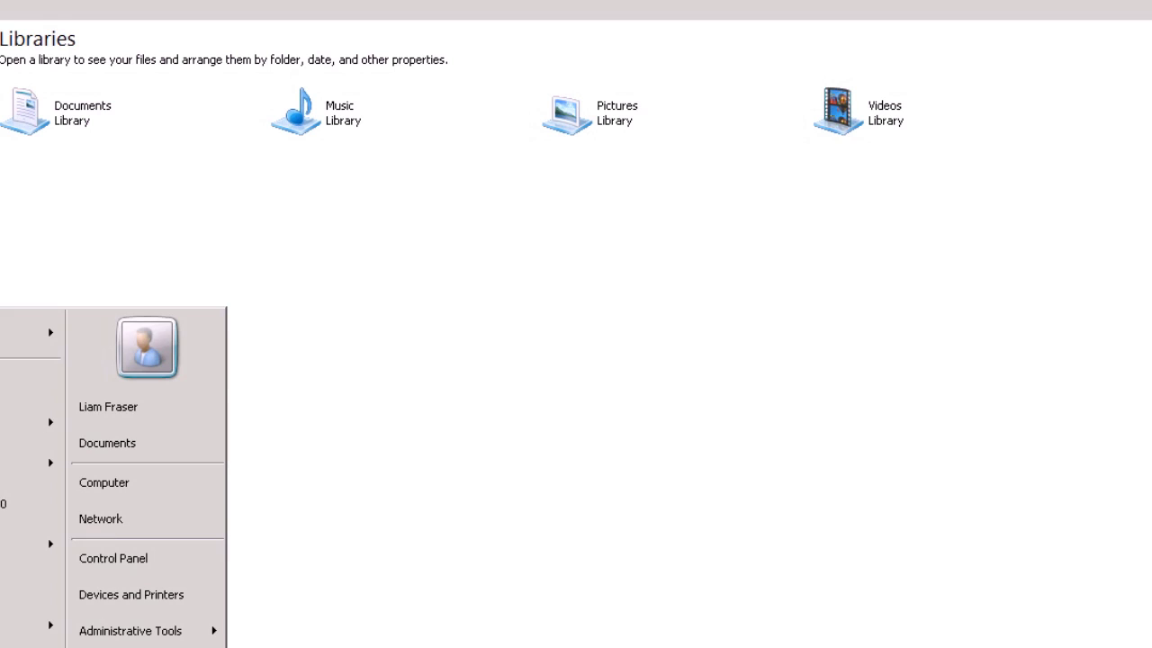
key(Up)
key(Up)
key(Return)
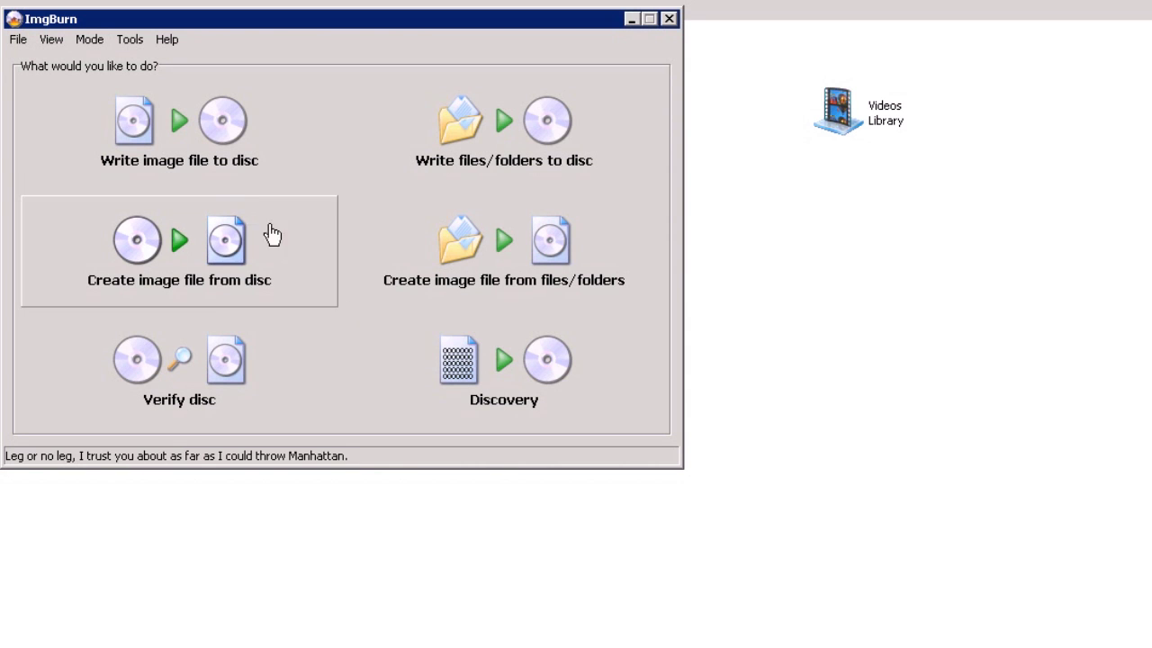
Step: Switch ImgBurn to writing an image to disc, keep the destination drive, then exit ImgBurn
click(219, 161)
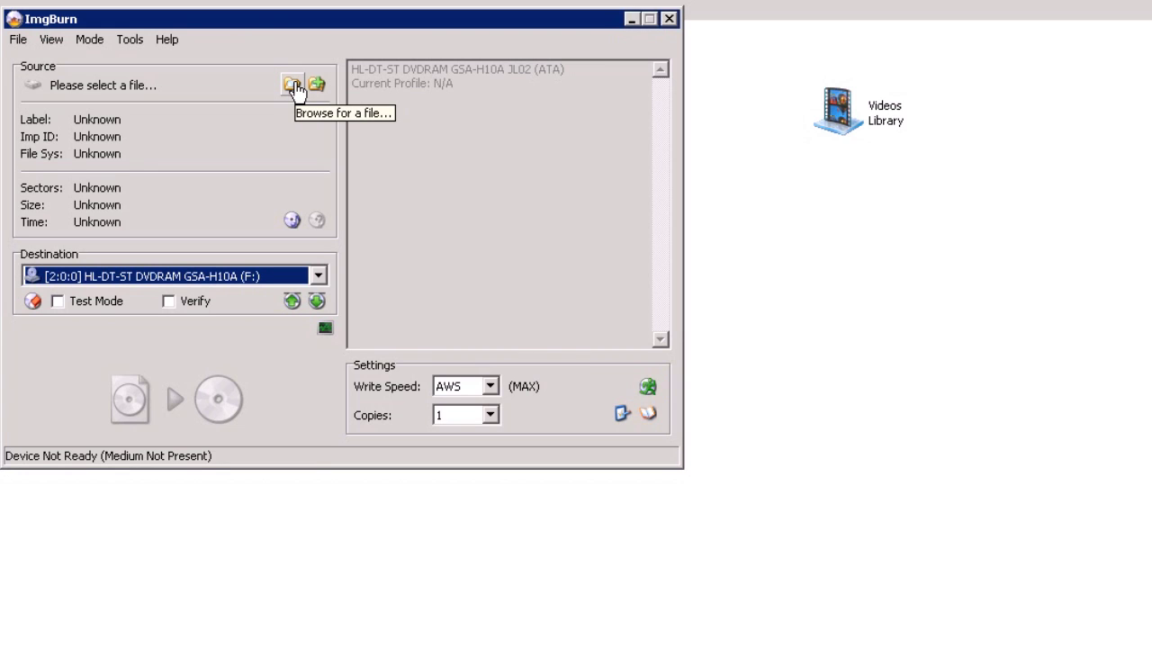
click(215, 277)
click(217, 296)
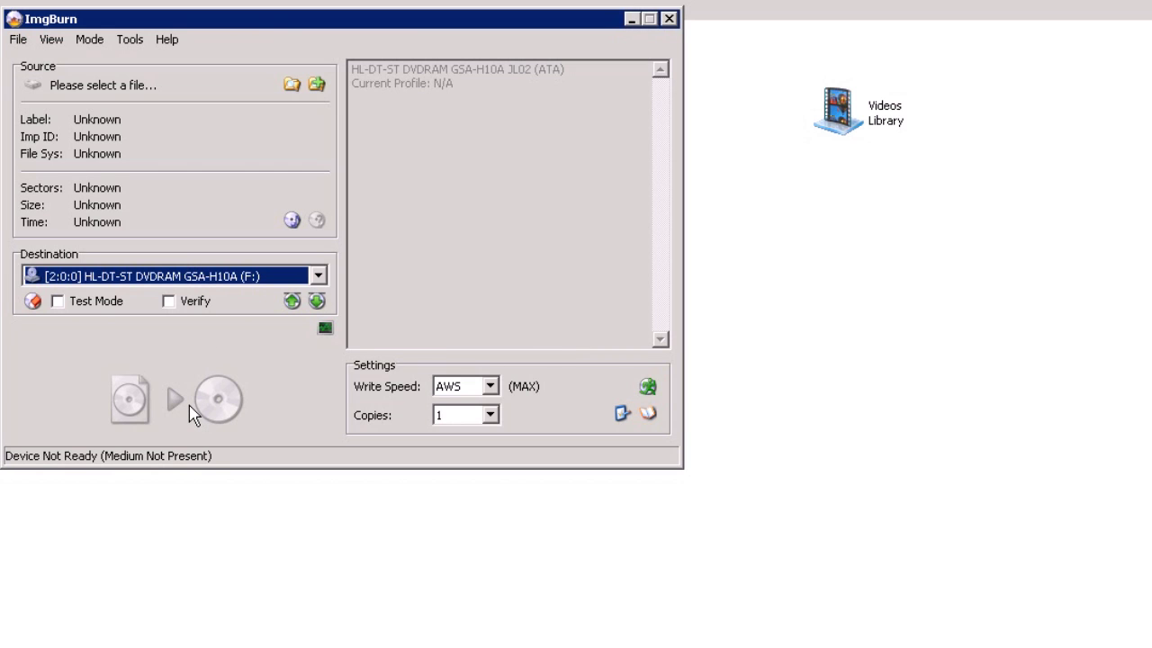
click(669, 19)
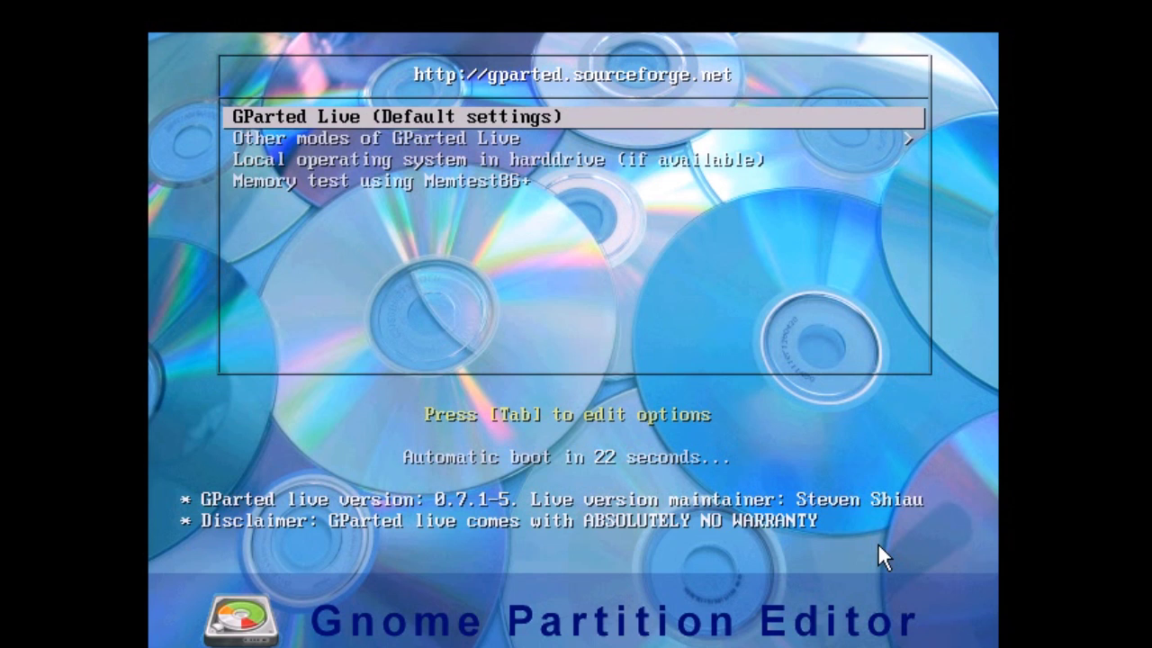
Step: Boot GParted Live defaults with keymap untouched, language 33 (US English) and mode 0
key(Up)
key(Return)
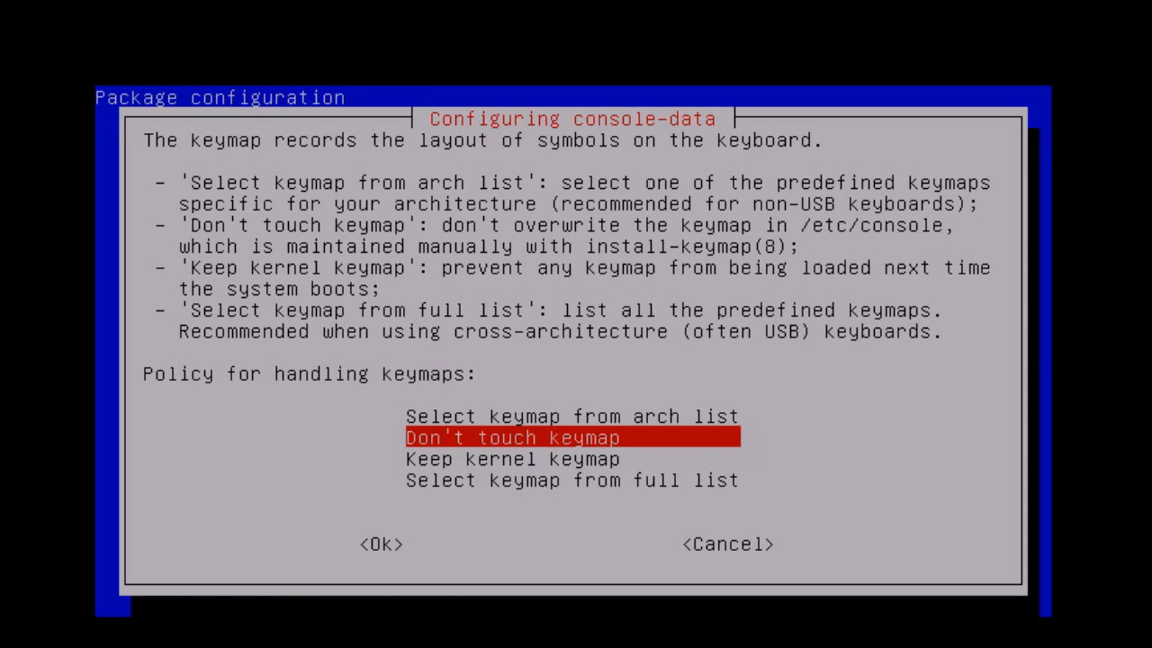
key(Return)
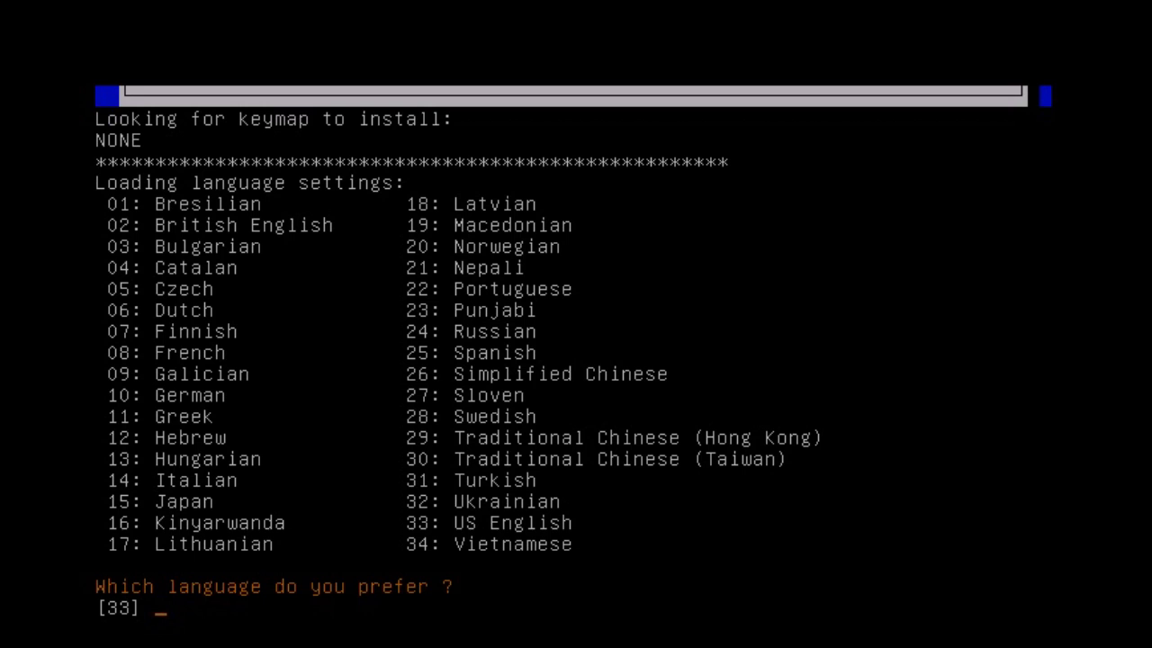
key(Return)
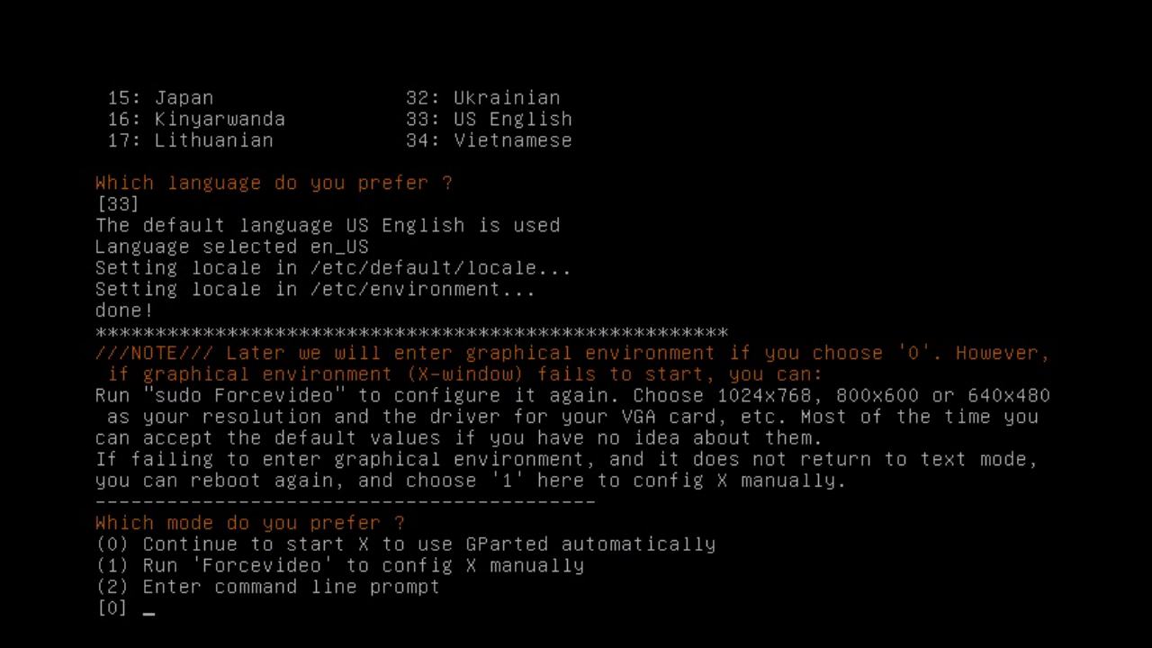
key(Return)
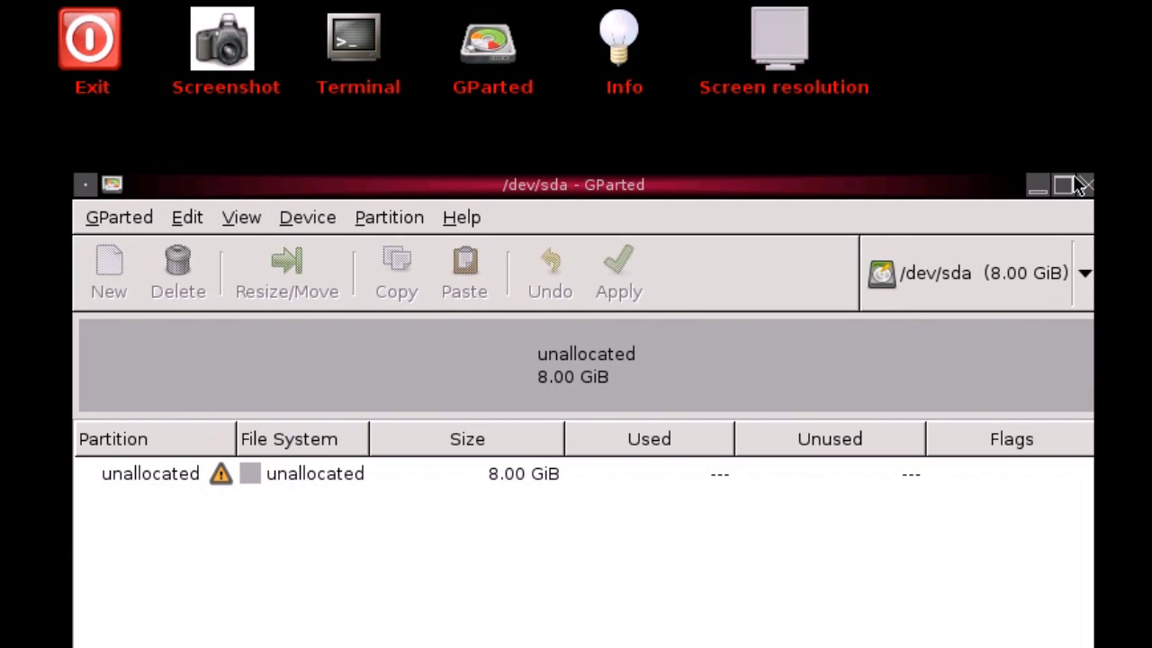
Step: Maximize the GParted window and switch the device to /dev/sdb
click(1062, 184)
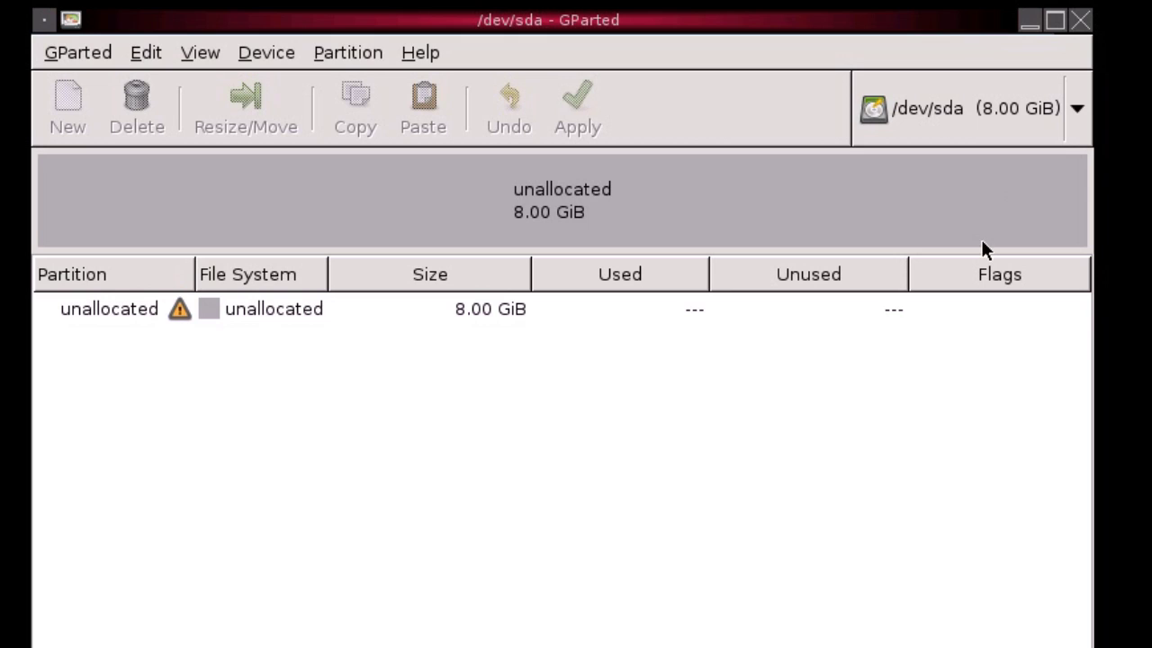
scroll(1054, 126, down, 1)
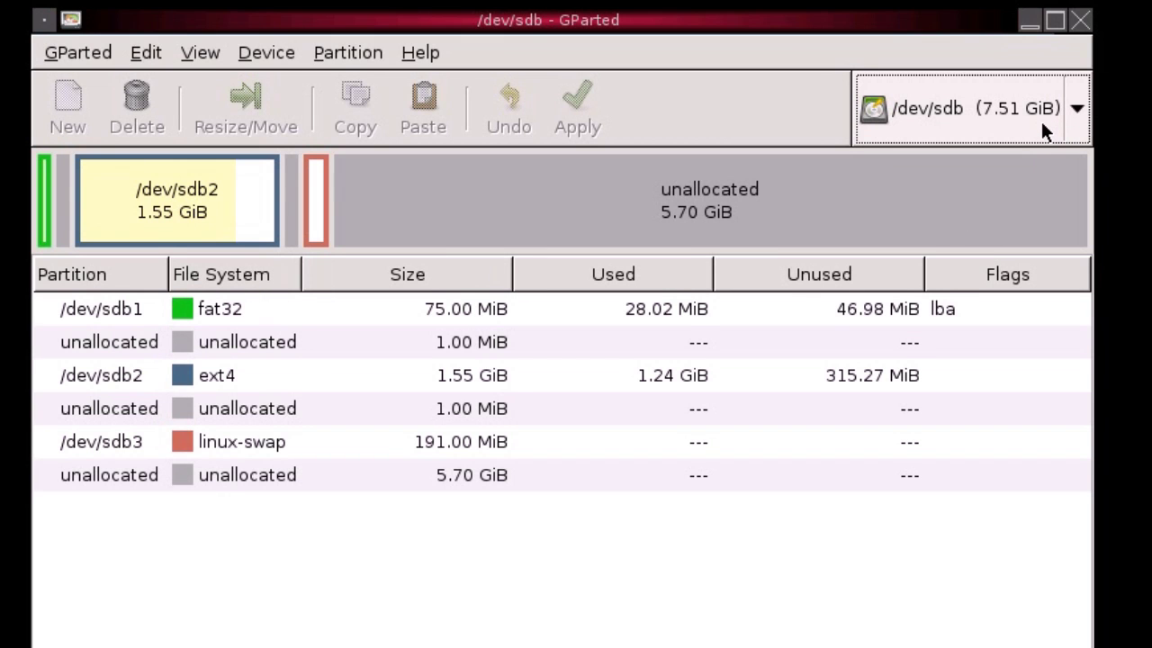
click(988, 132)
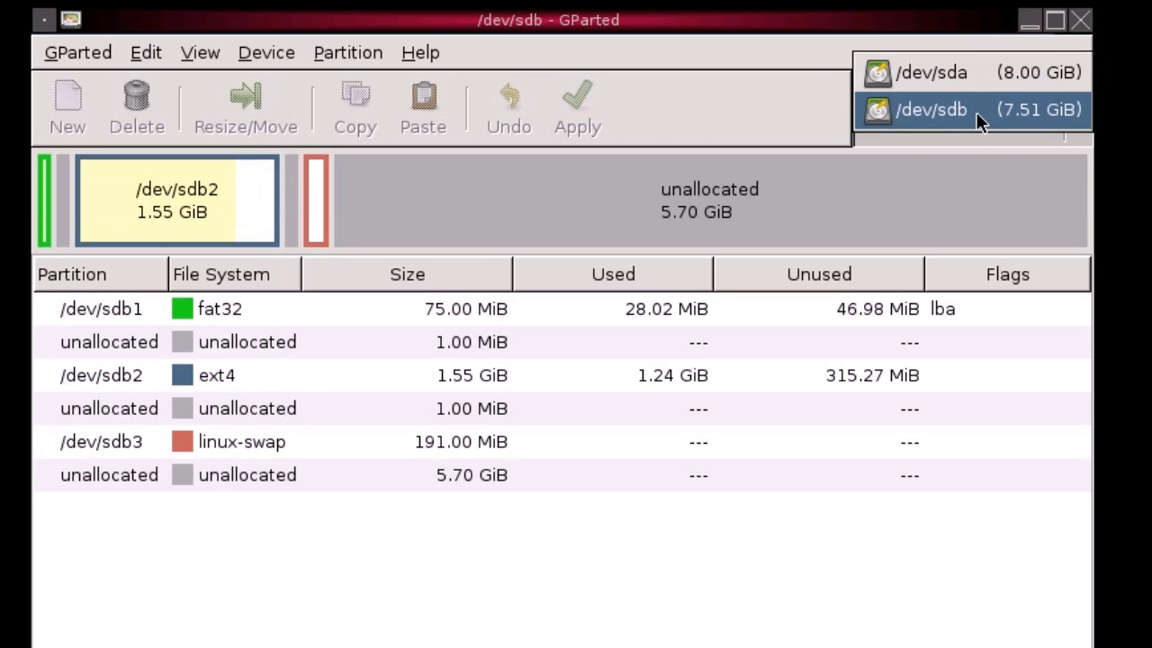
click(977, 114)
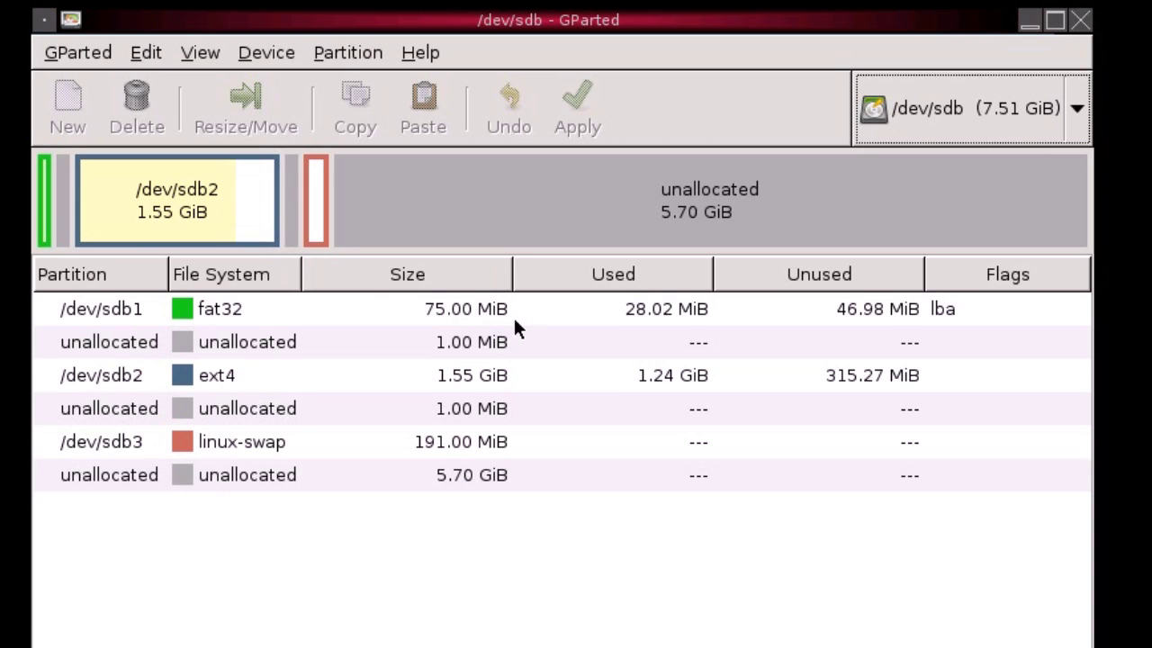
Step: Inspect ext4 sdb2, linux-swap sdb3 and the 5.70 GiB unallocated space
click(474, 381)
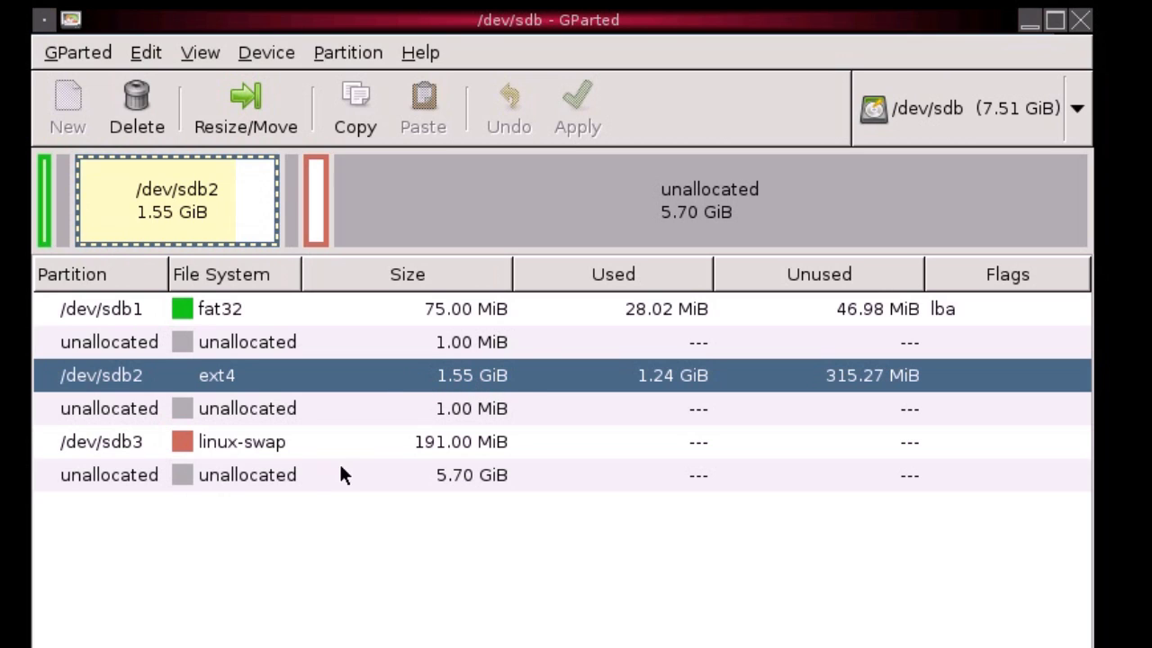
click(275, 450)
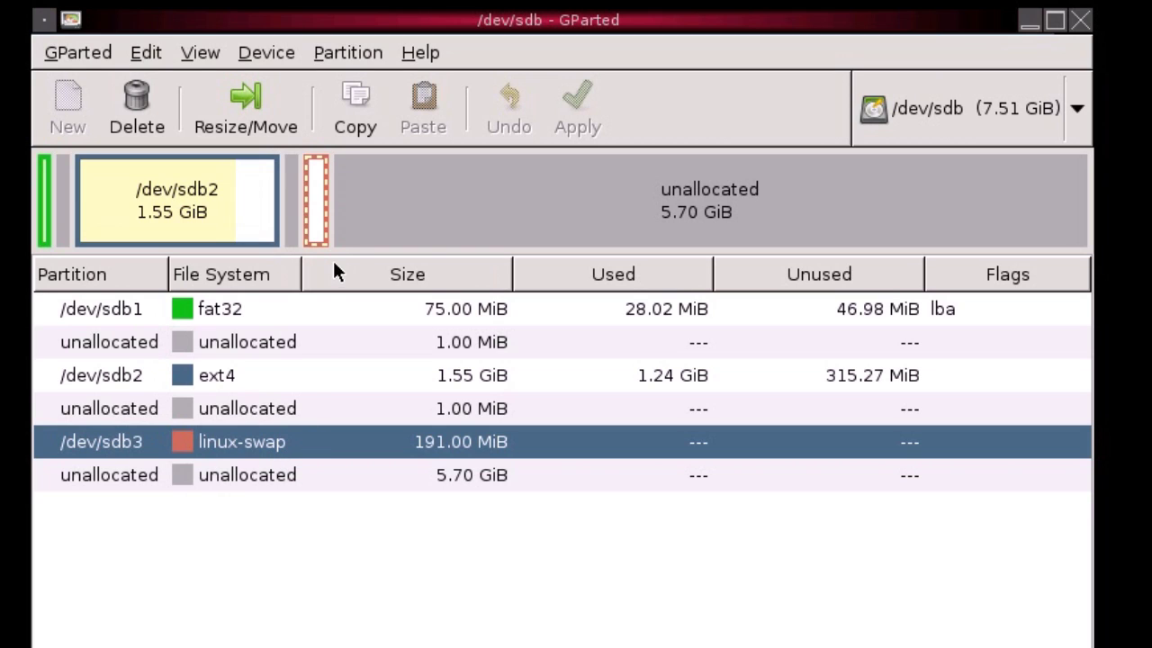
click(498, 222)
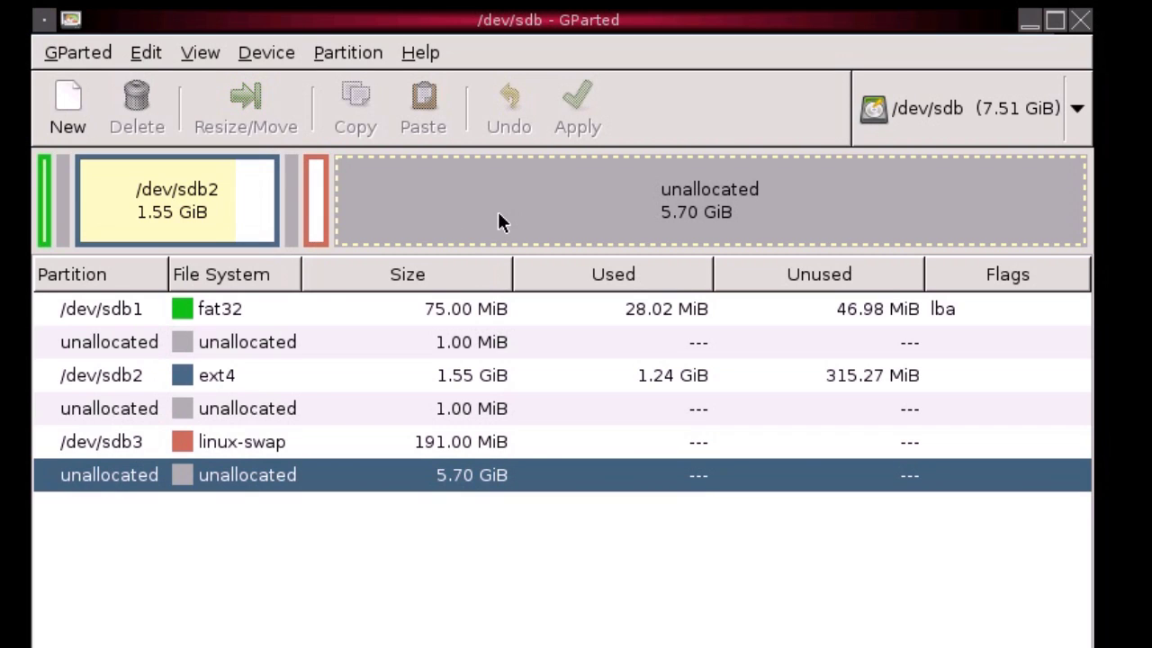
click(318, 216)
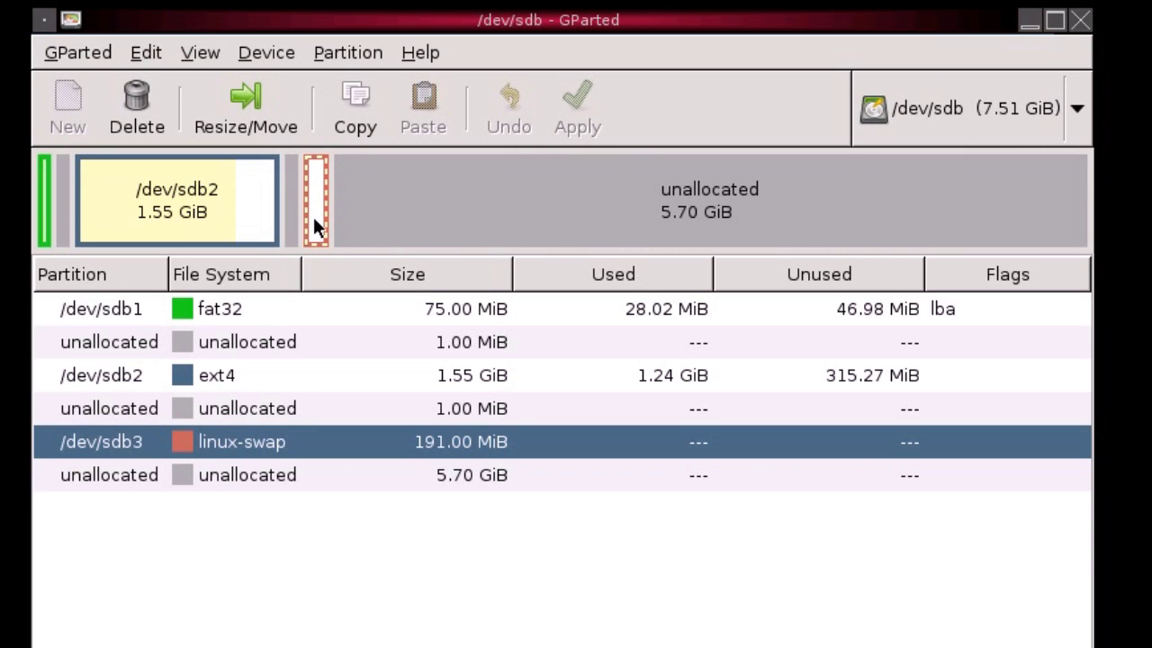
Step: Queue moving the 191 MiB linux-swap /dev/sdb3 to the disk's end, accepting the move warning
click(261, 101)
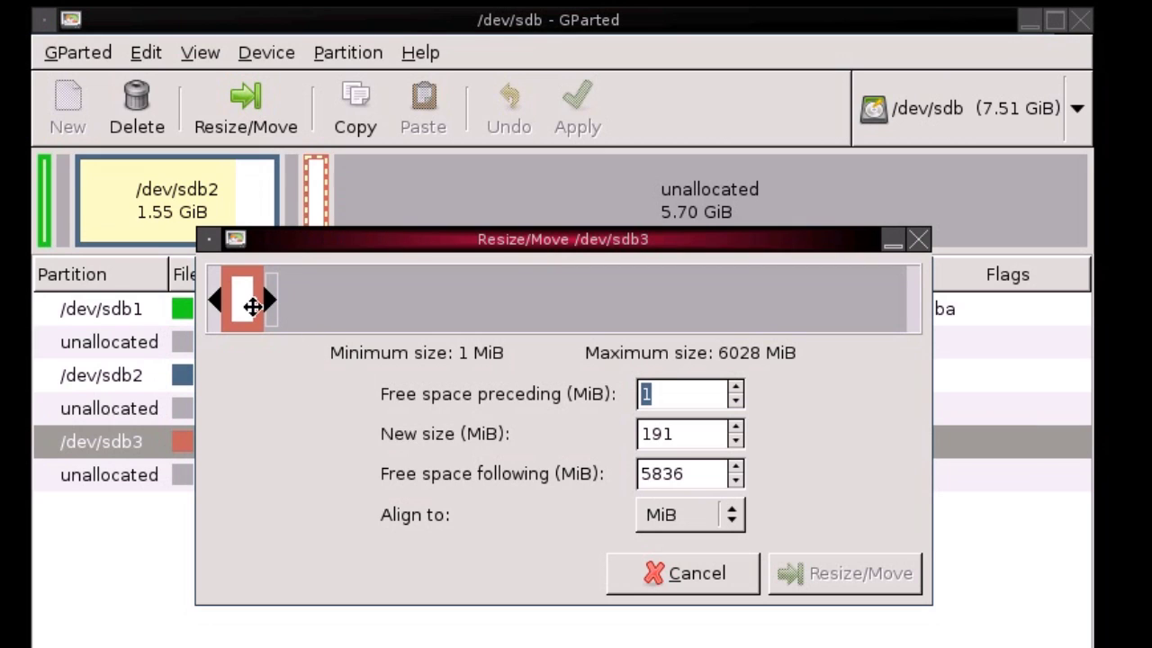
drag(249, 310, 925, 309)
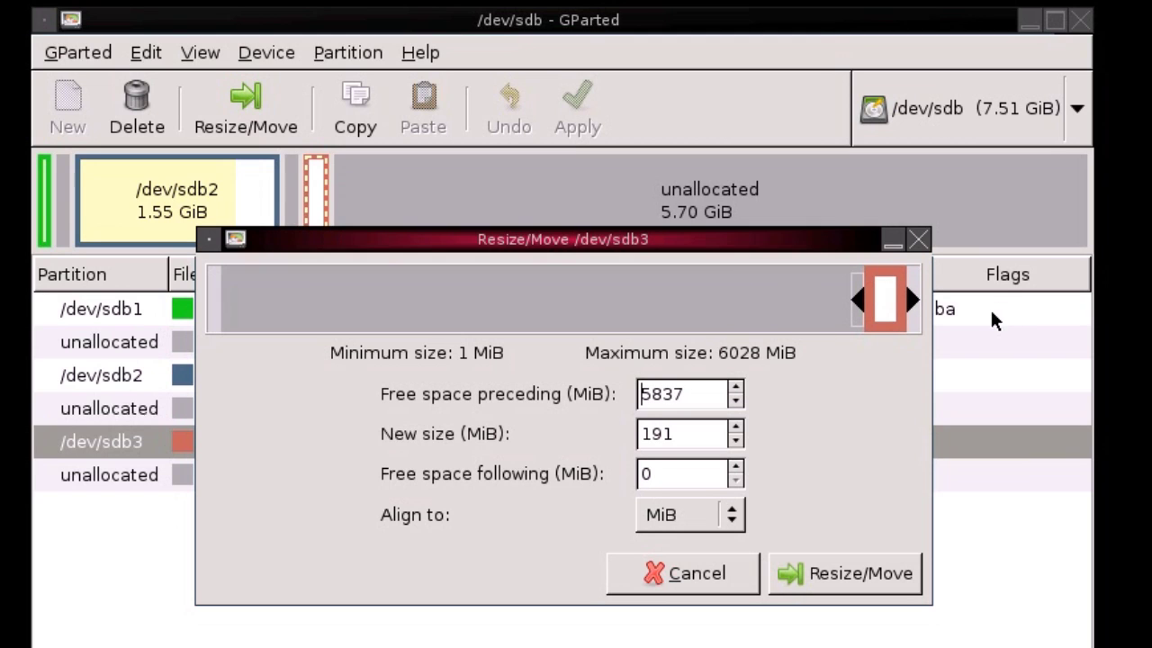
click(843, 569)
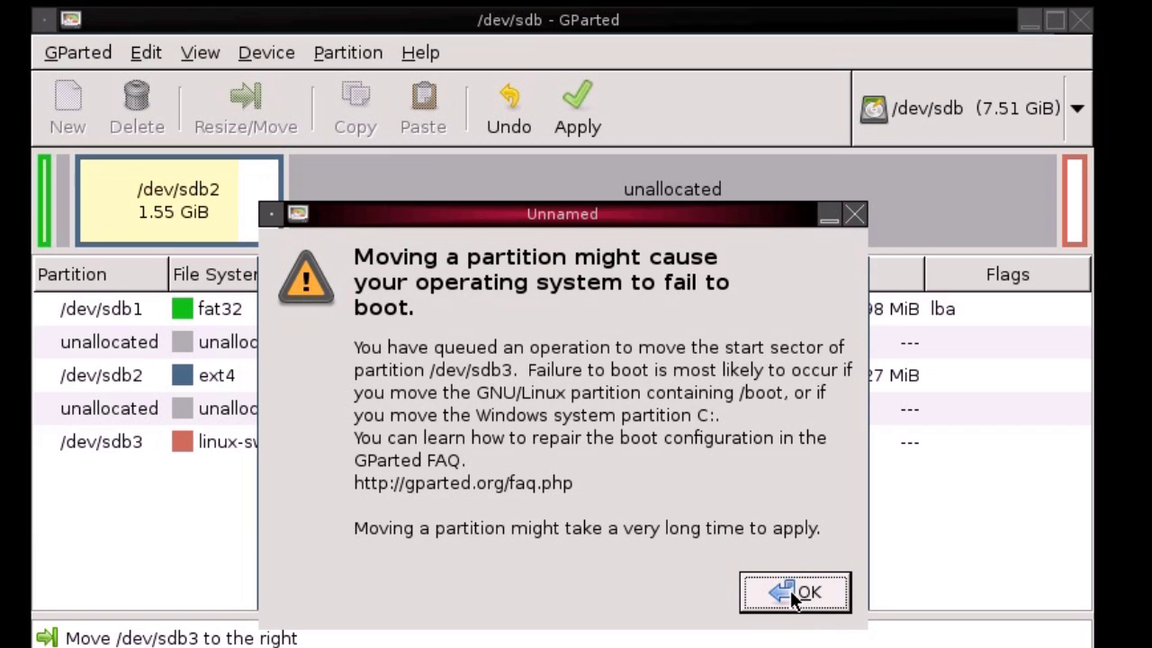
click(789, 587)
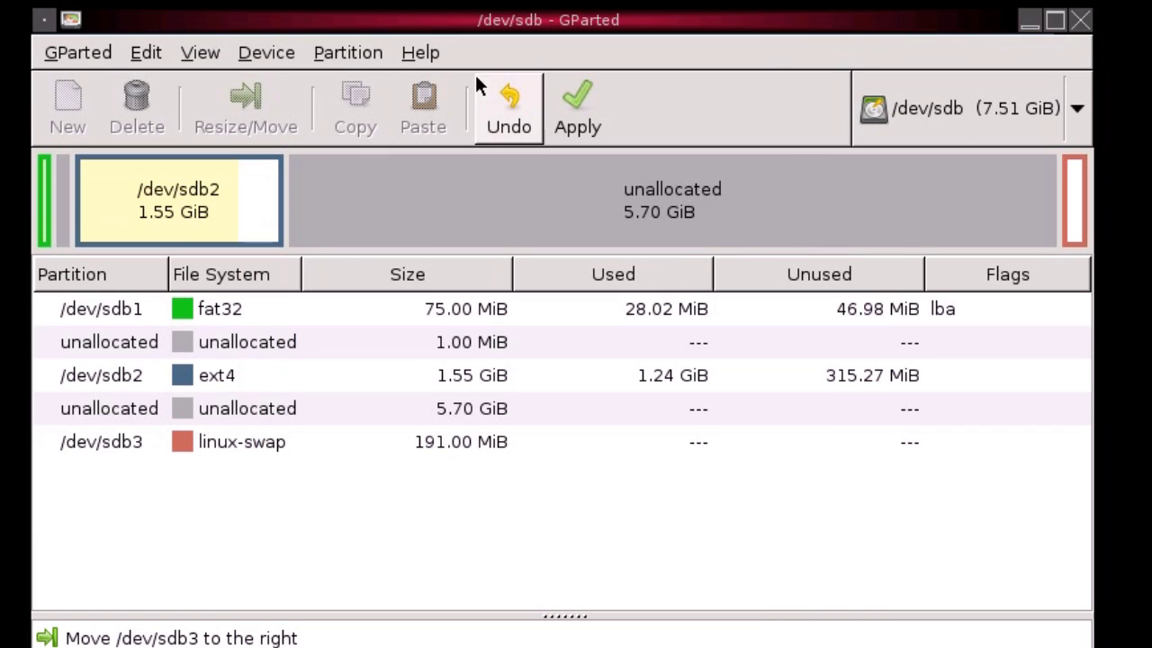
Step: Queue growing ext4 /dev/sdb2 to its maximum 7428 MiB (7.25 GiB), filling the freed space
click(217, 194)
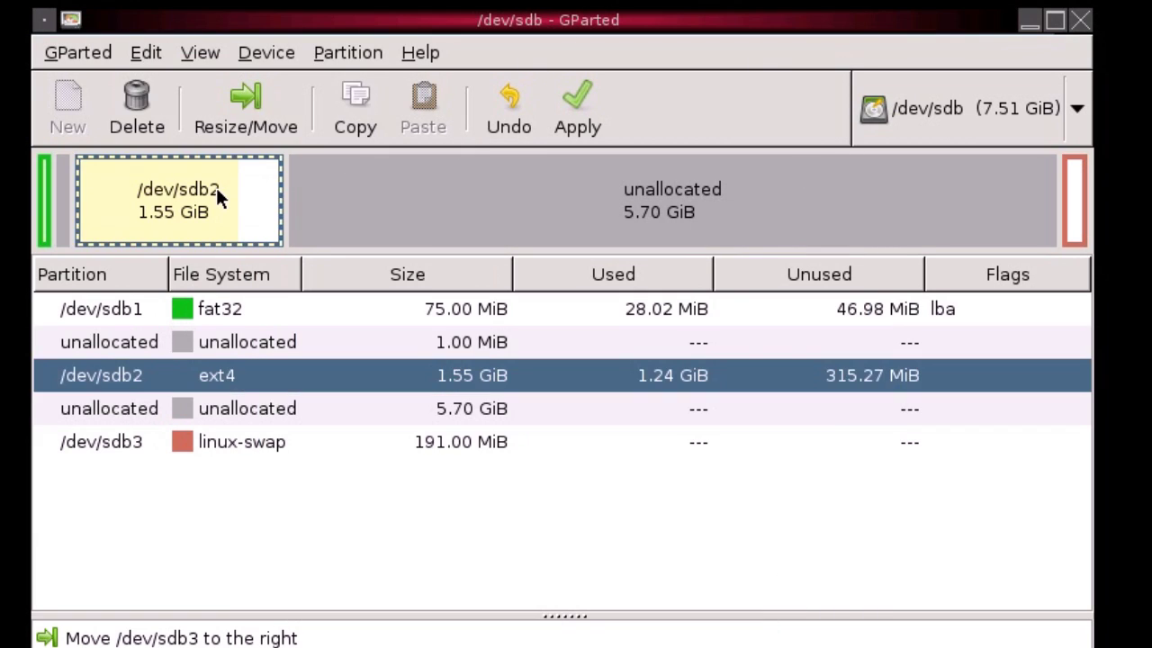
click(253, 114)
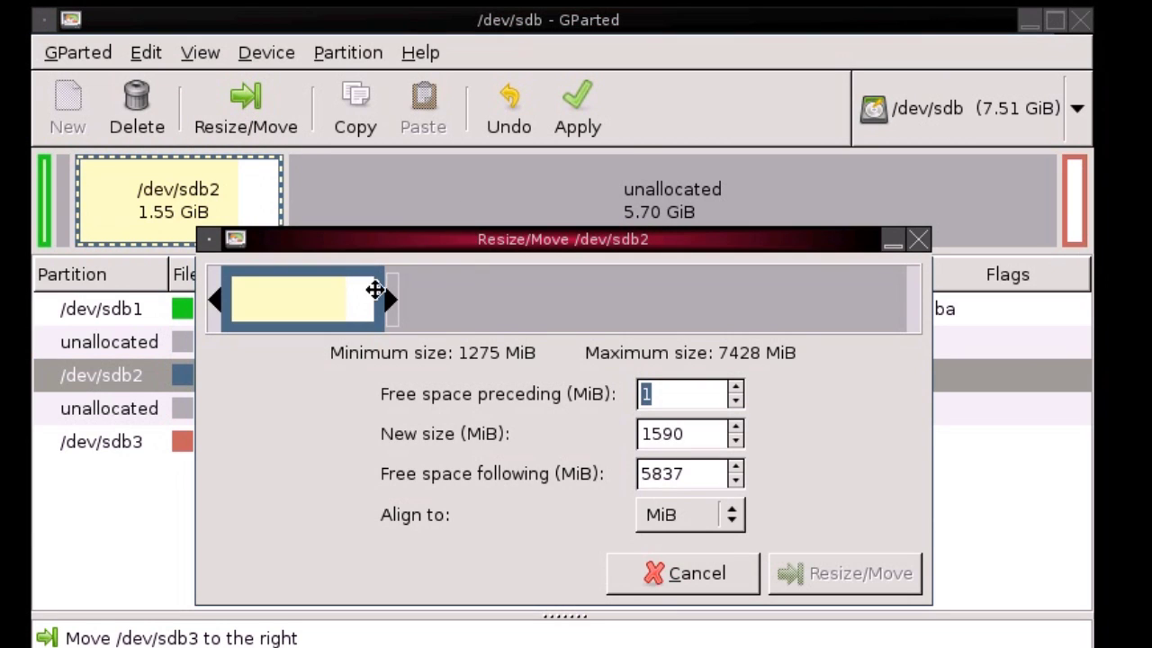
drag(386, 302, 944, 333)
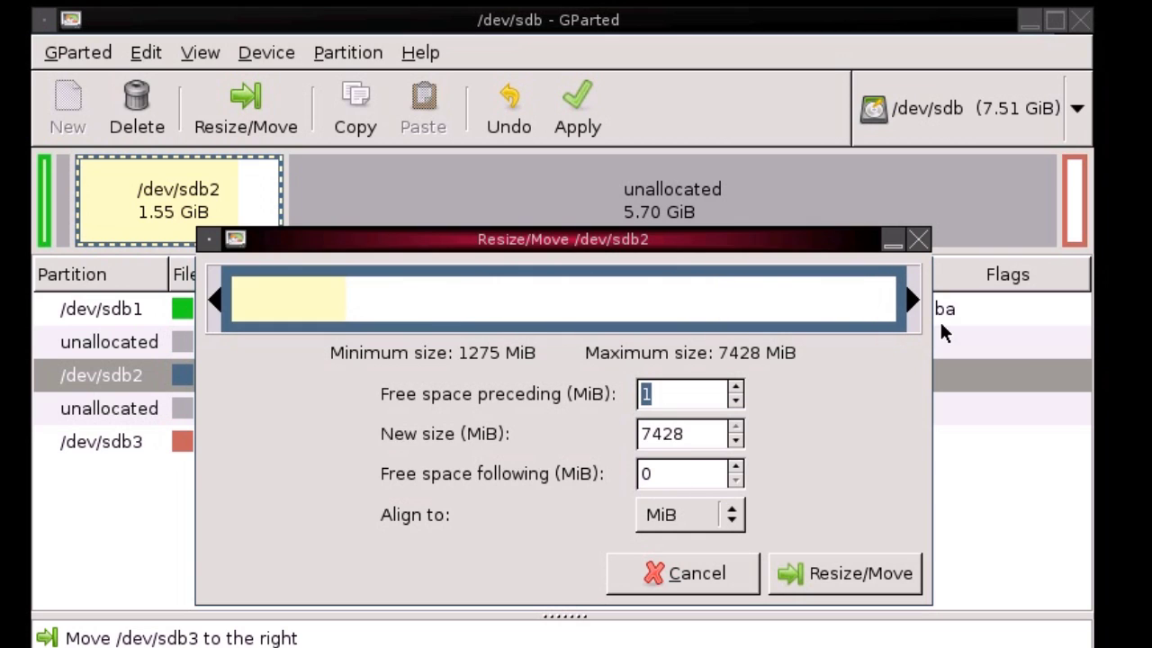
click(862, 573)
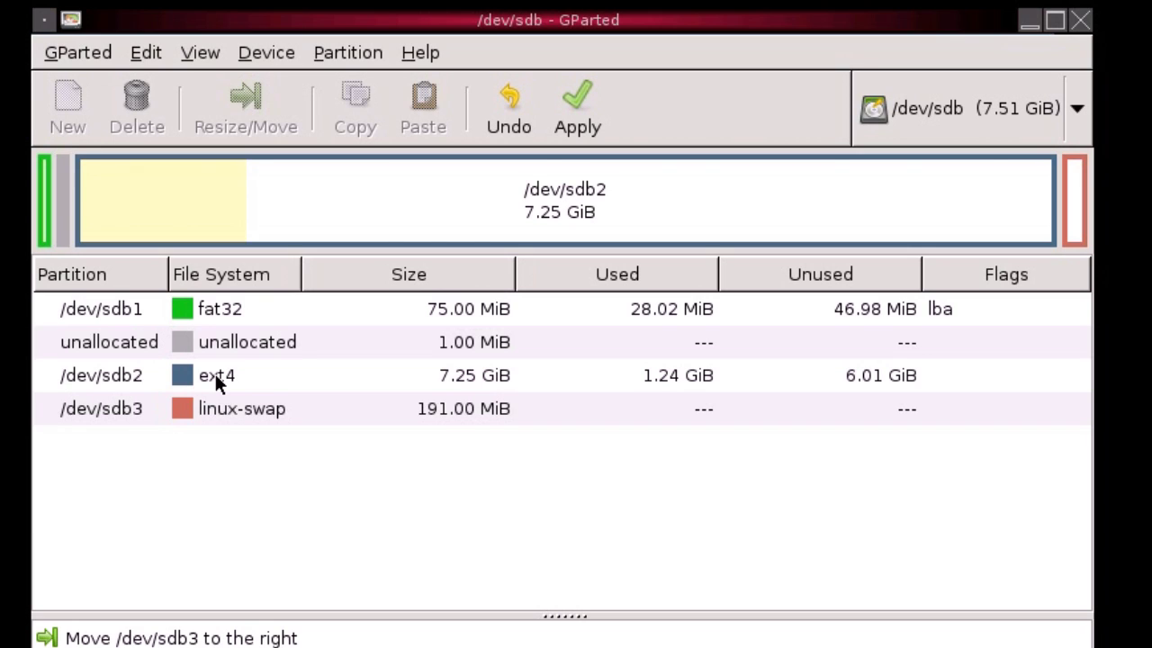
click(238, 419)
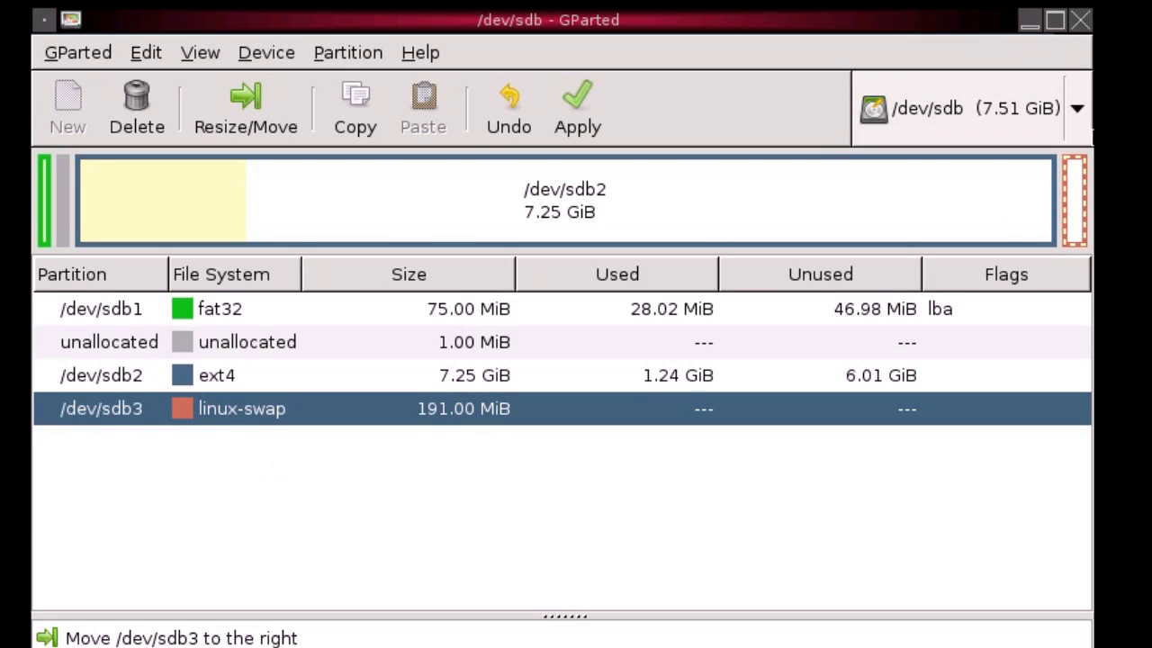
Step: Apply the queued swap move and ext4 grow, check the details, and close the summary
click(578, 97)
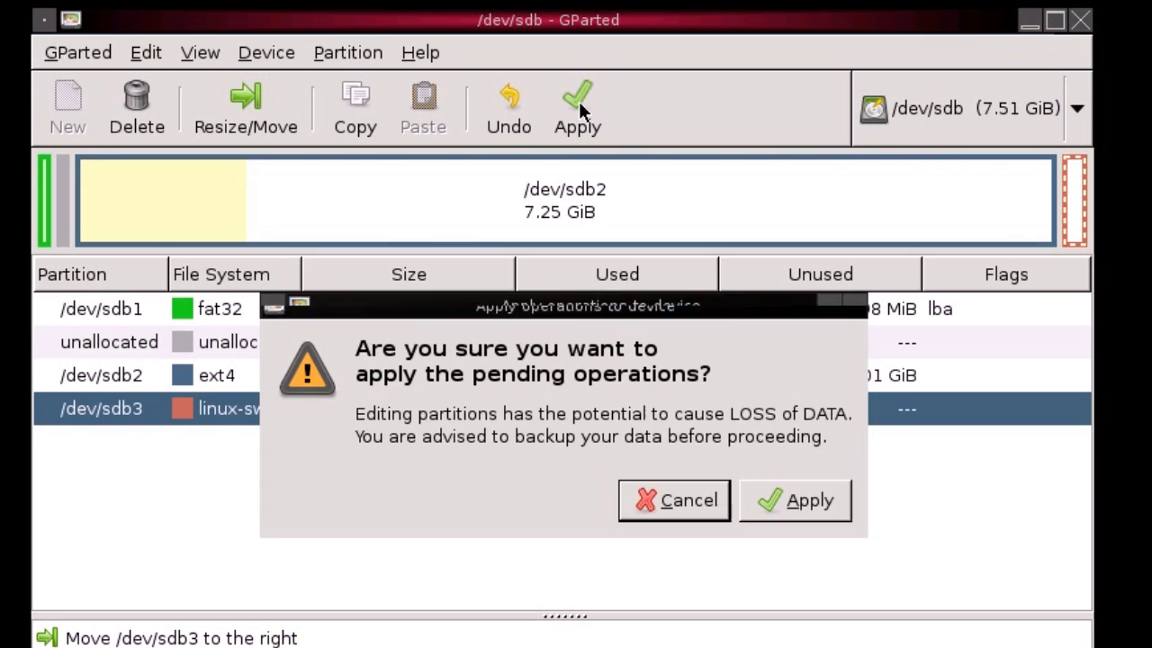
click(794, 501)
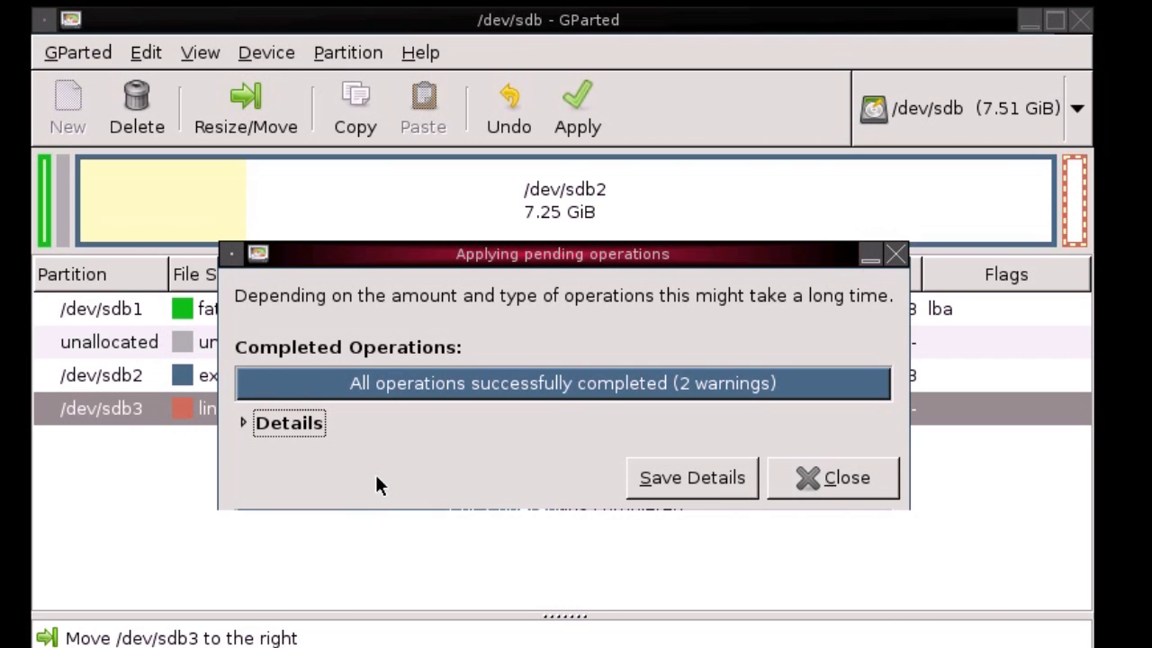
click(255, 423)
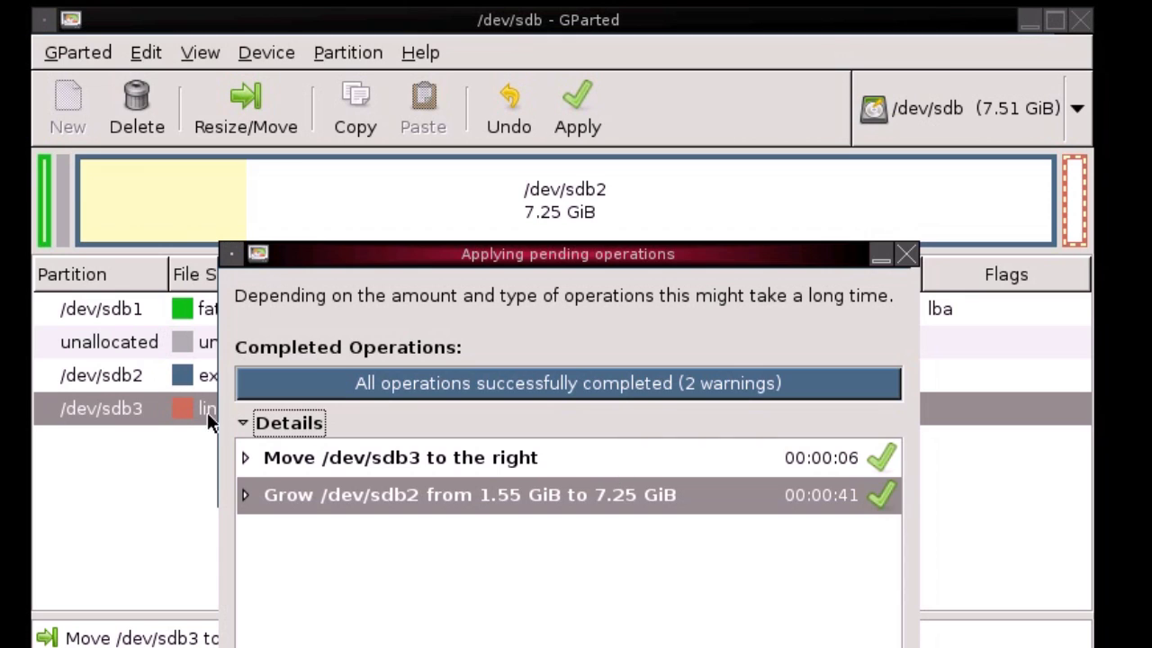
click(257, 423)
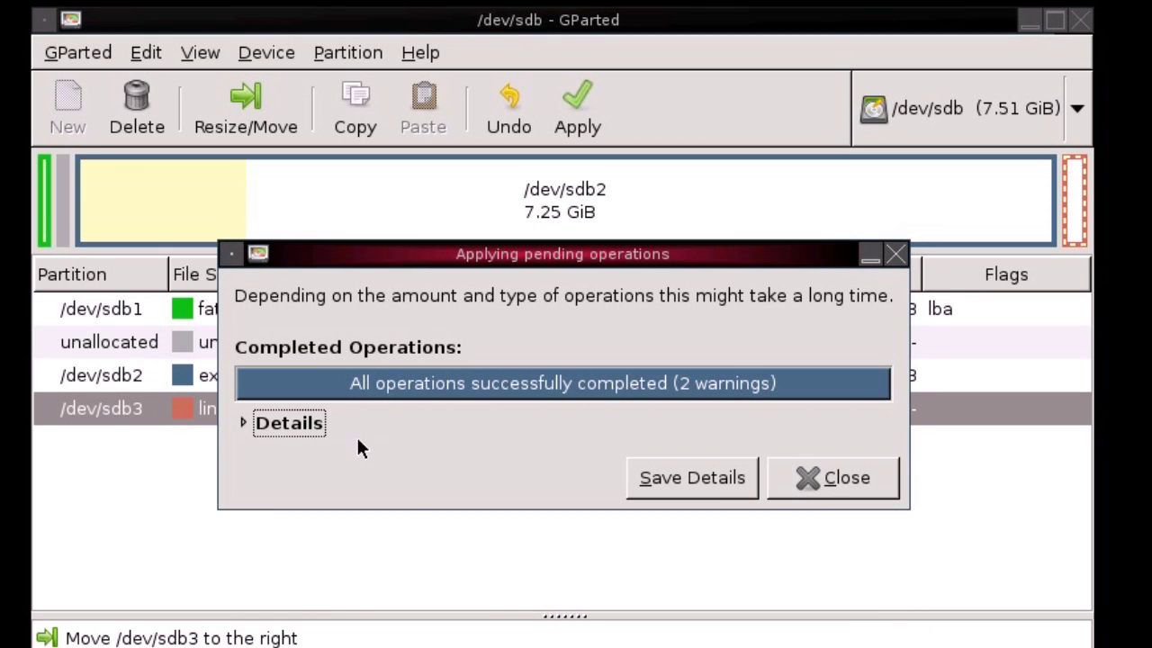
click(878, 476)
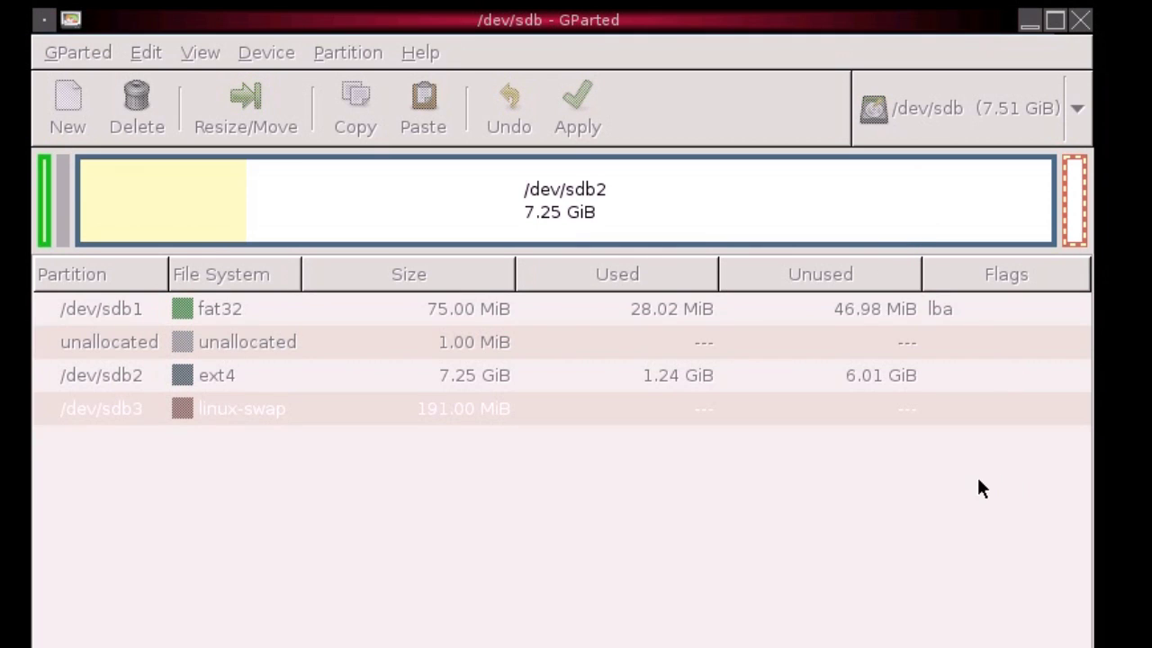